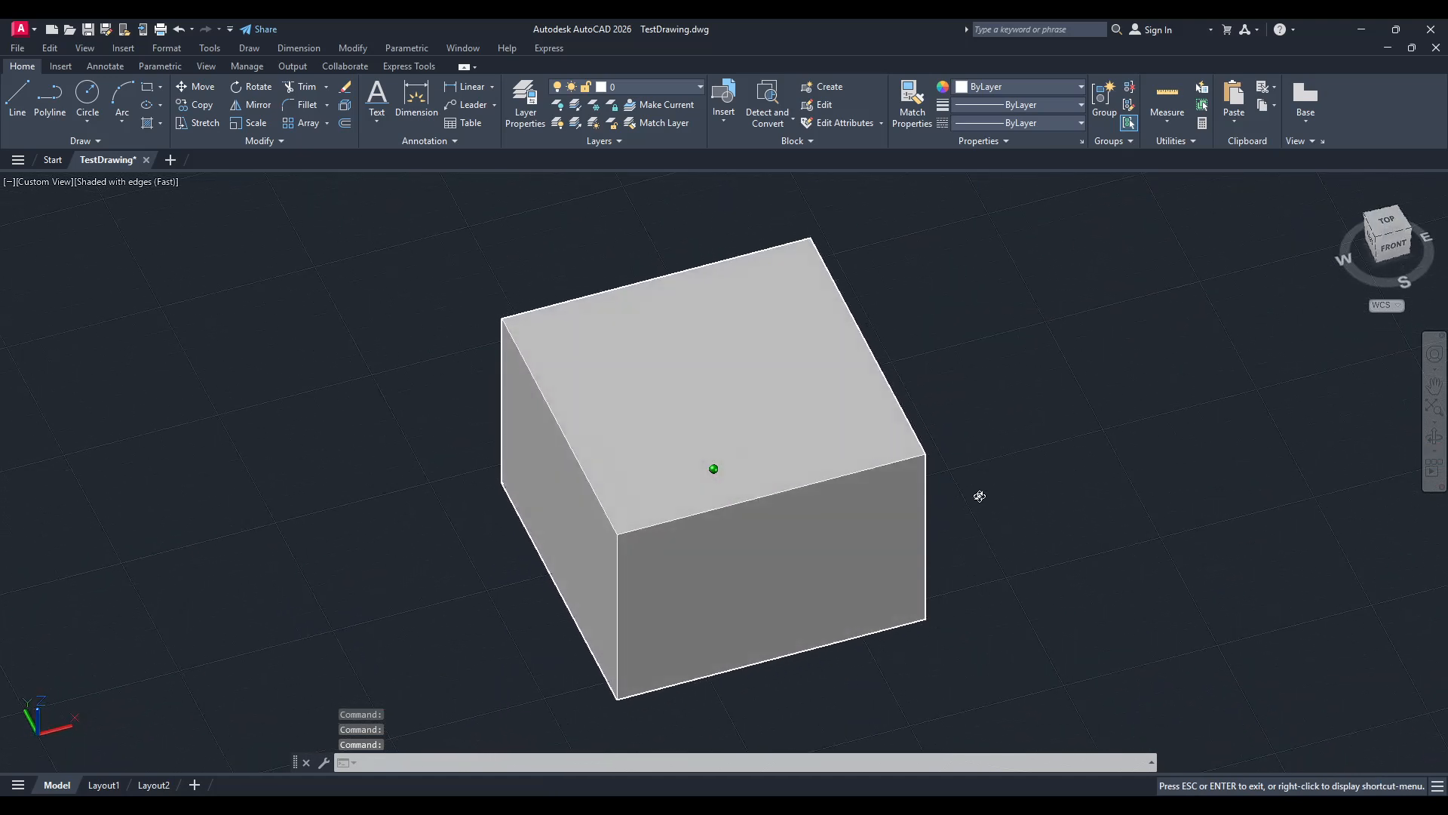
key("Escape")
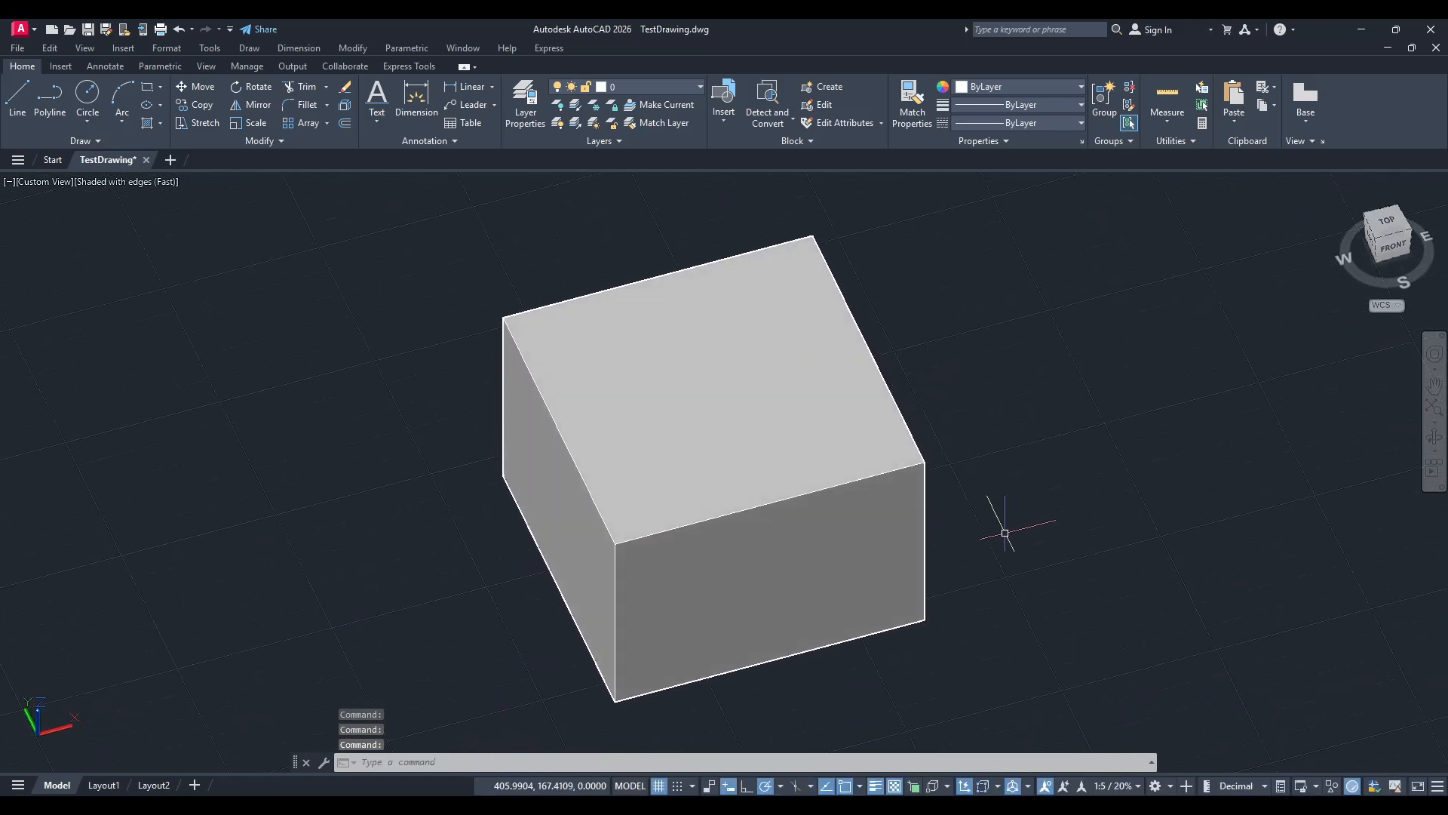
middle_click_drag(1003, 537, 994, 588, "shift")
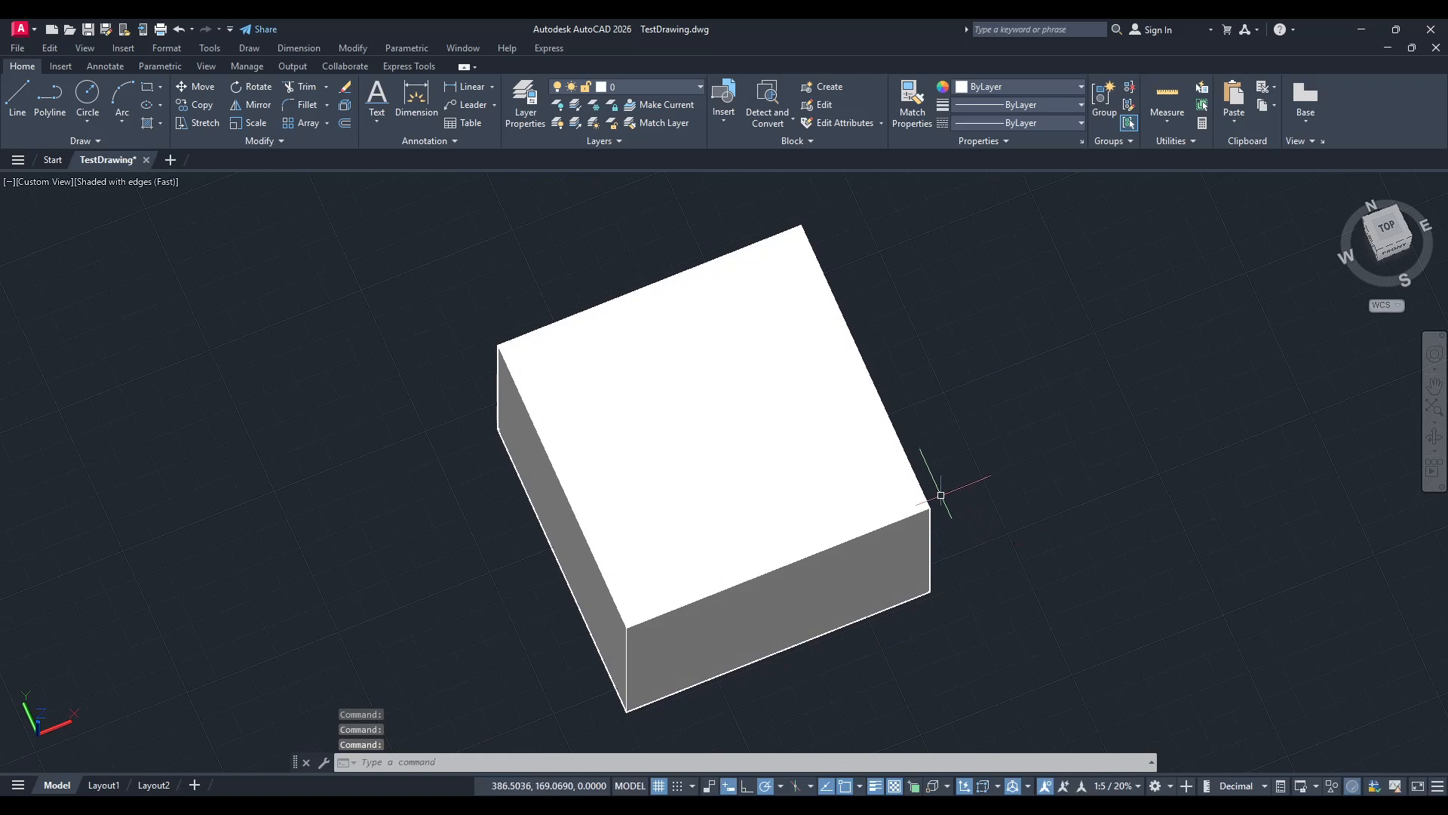
middle_click_drag(941, 496, 886, 422, "shift")
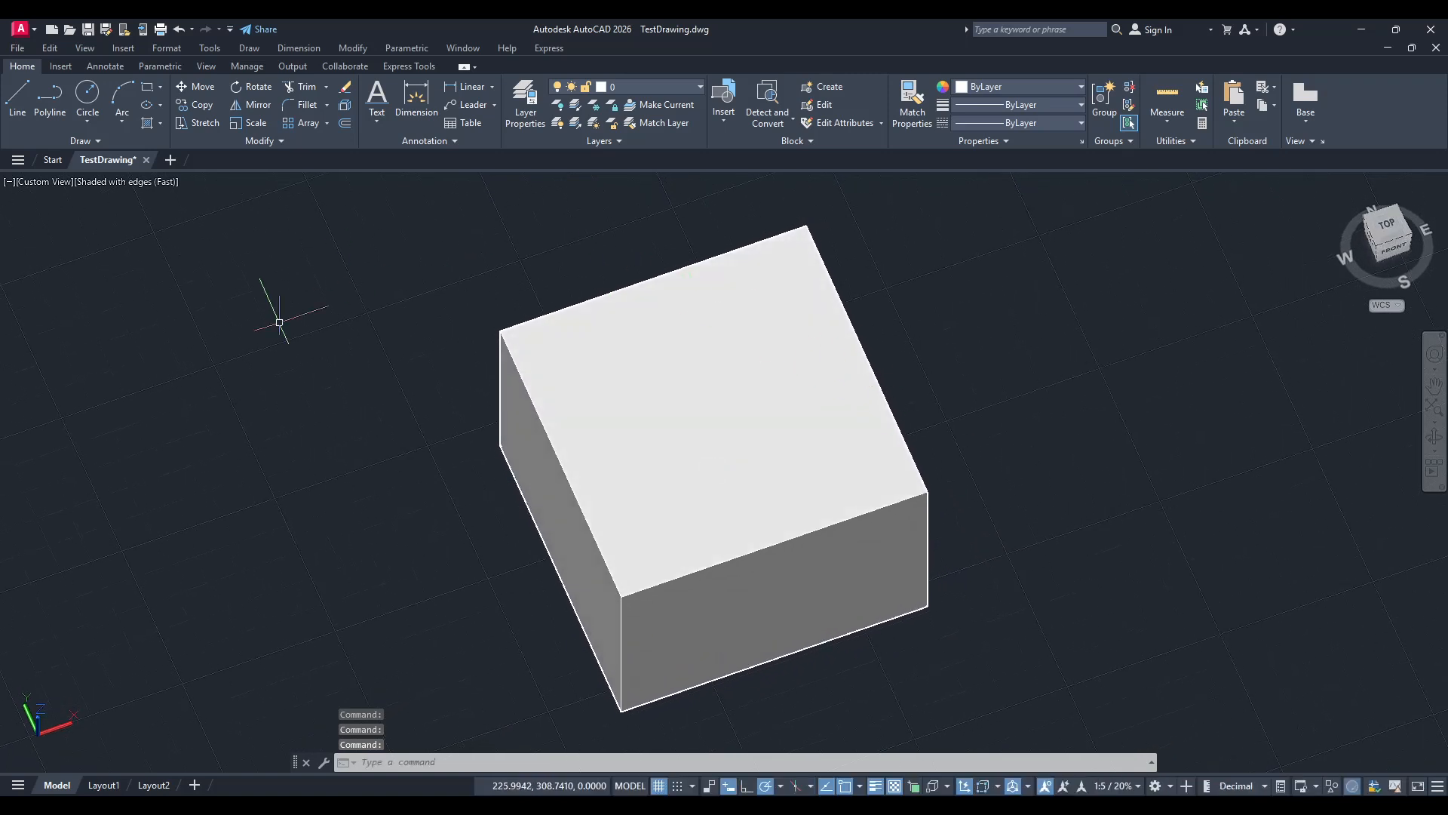
left_click(97, 94)
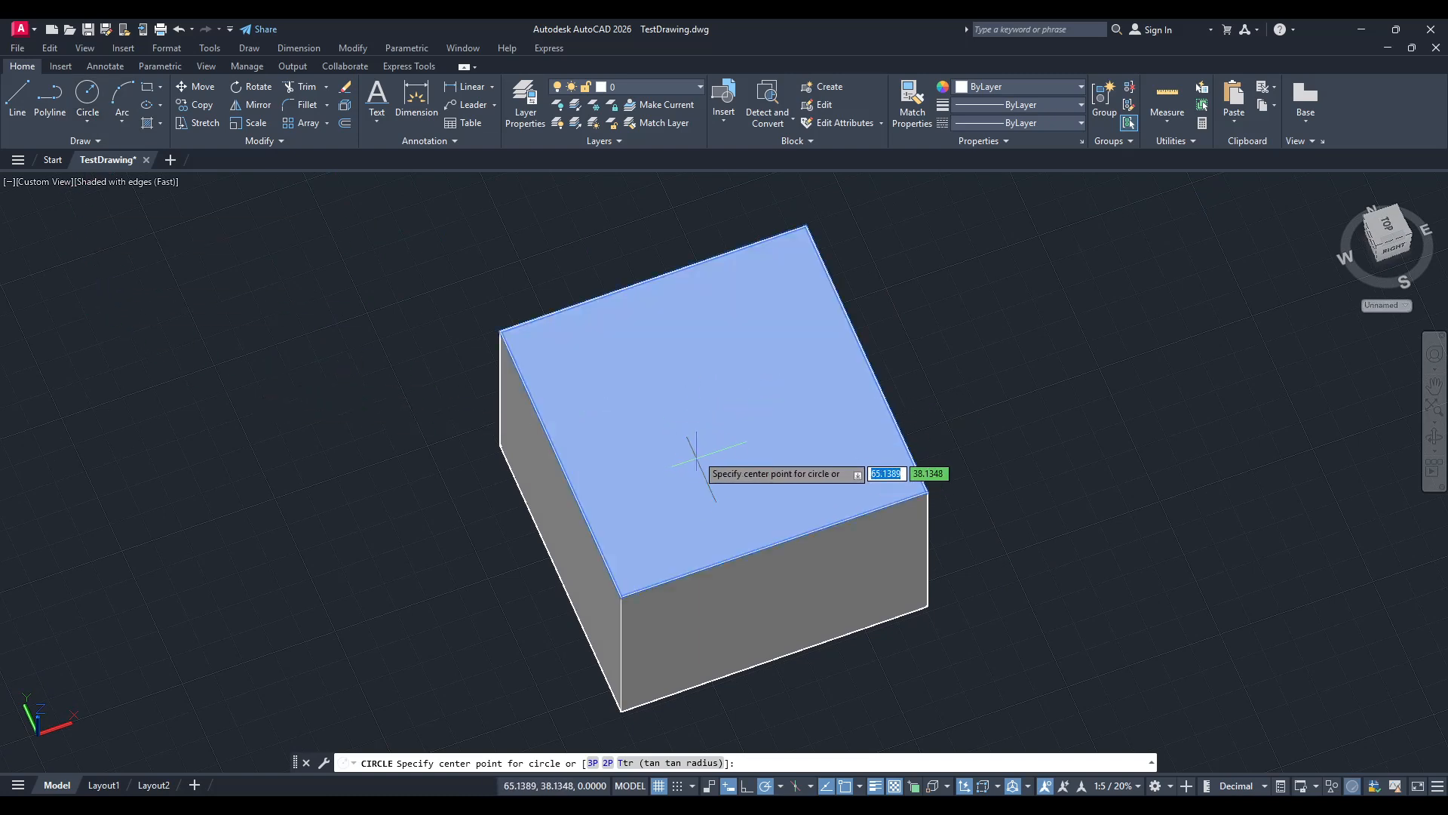
right_click(698, 427, "shift")
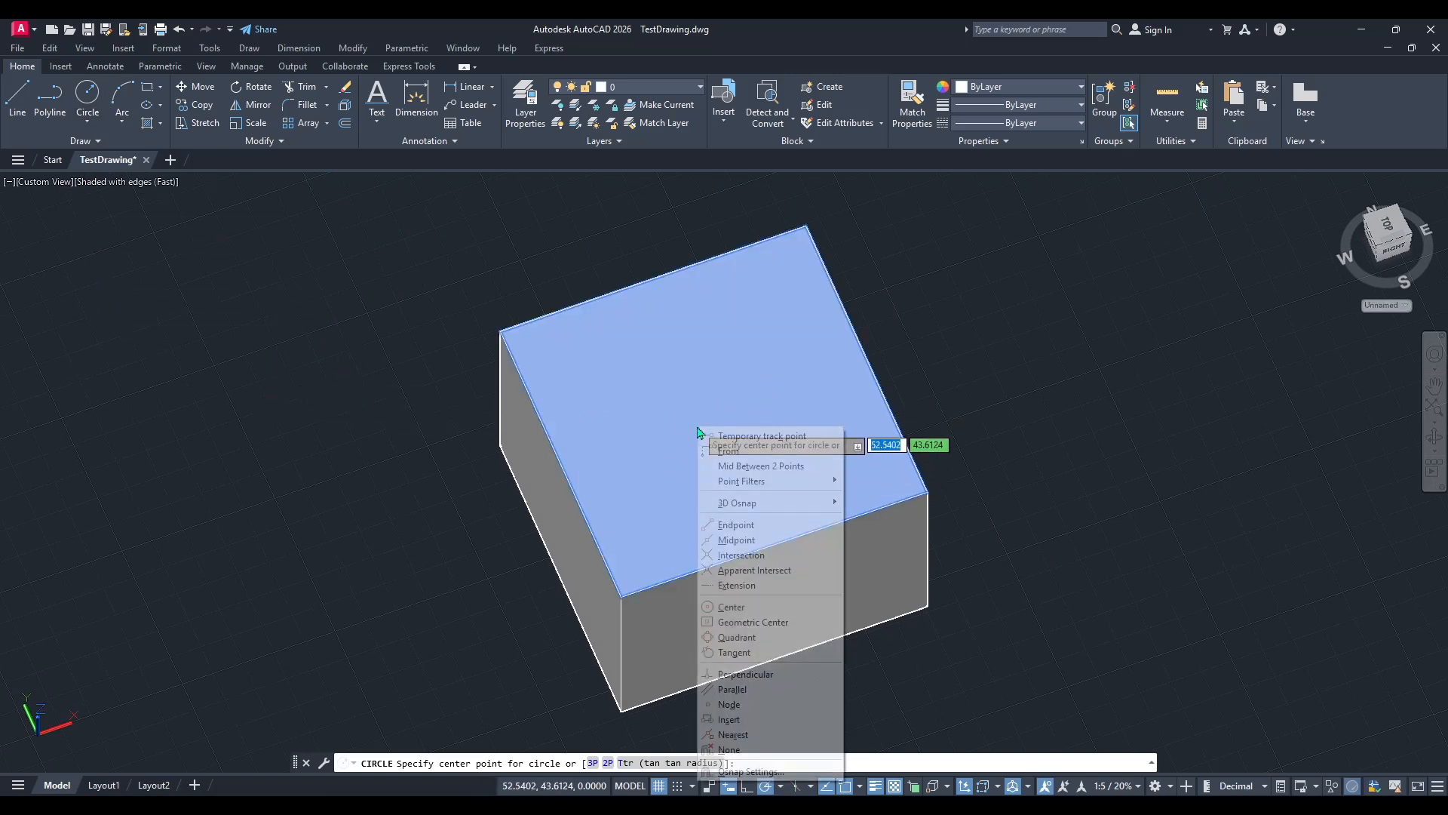
left_click(762, 468)
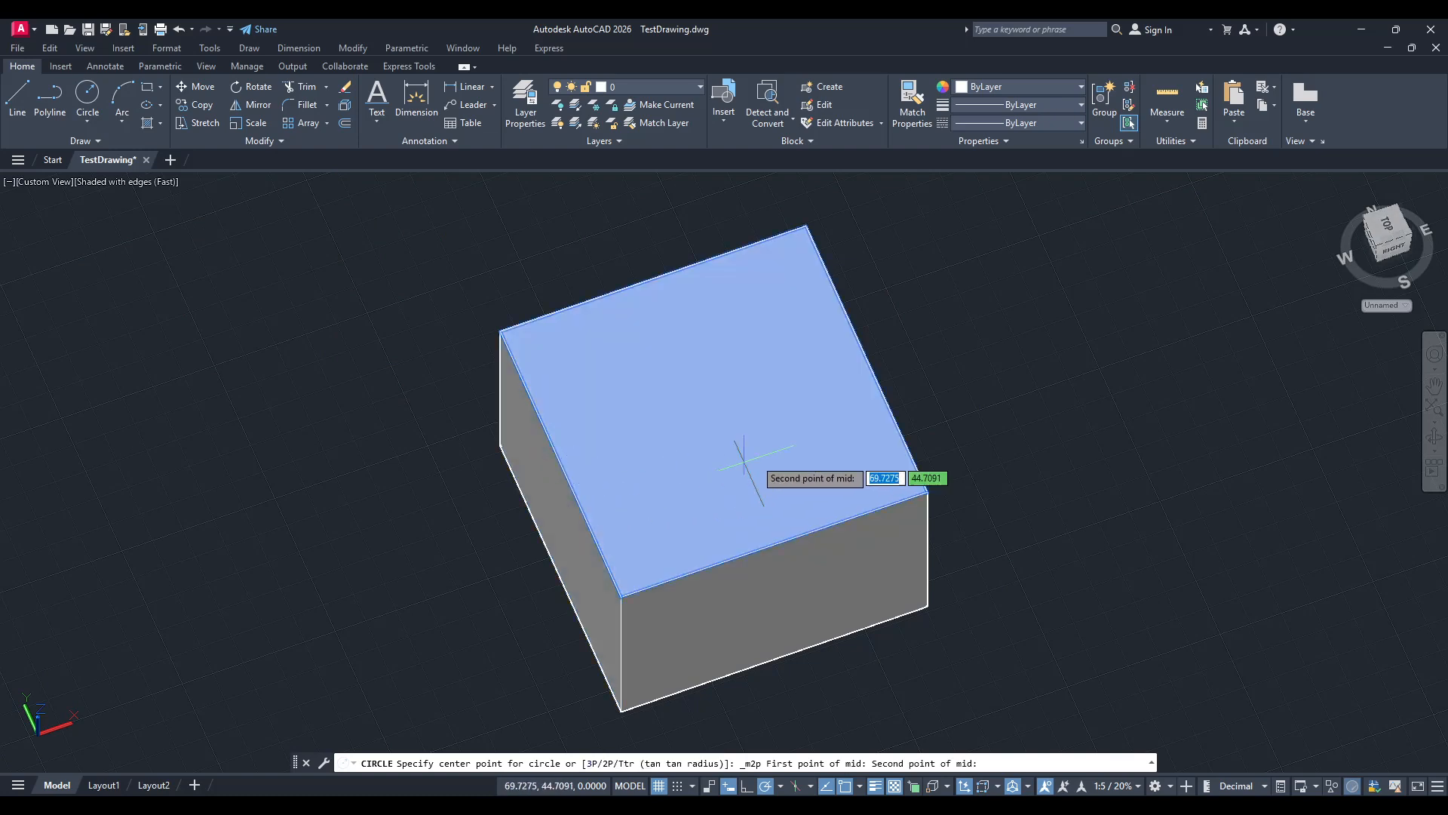
left_click(866, 356)
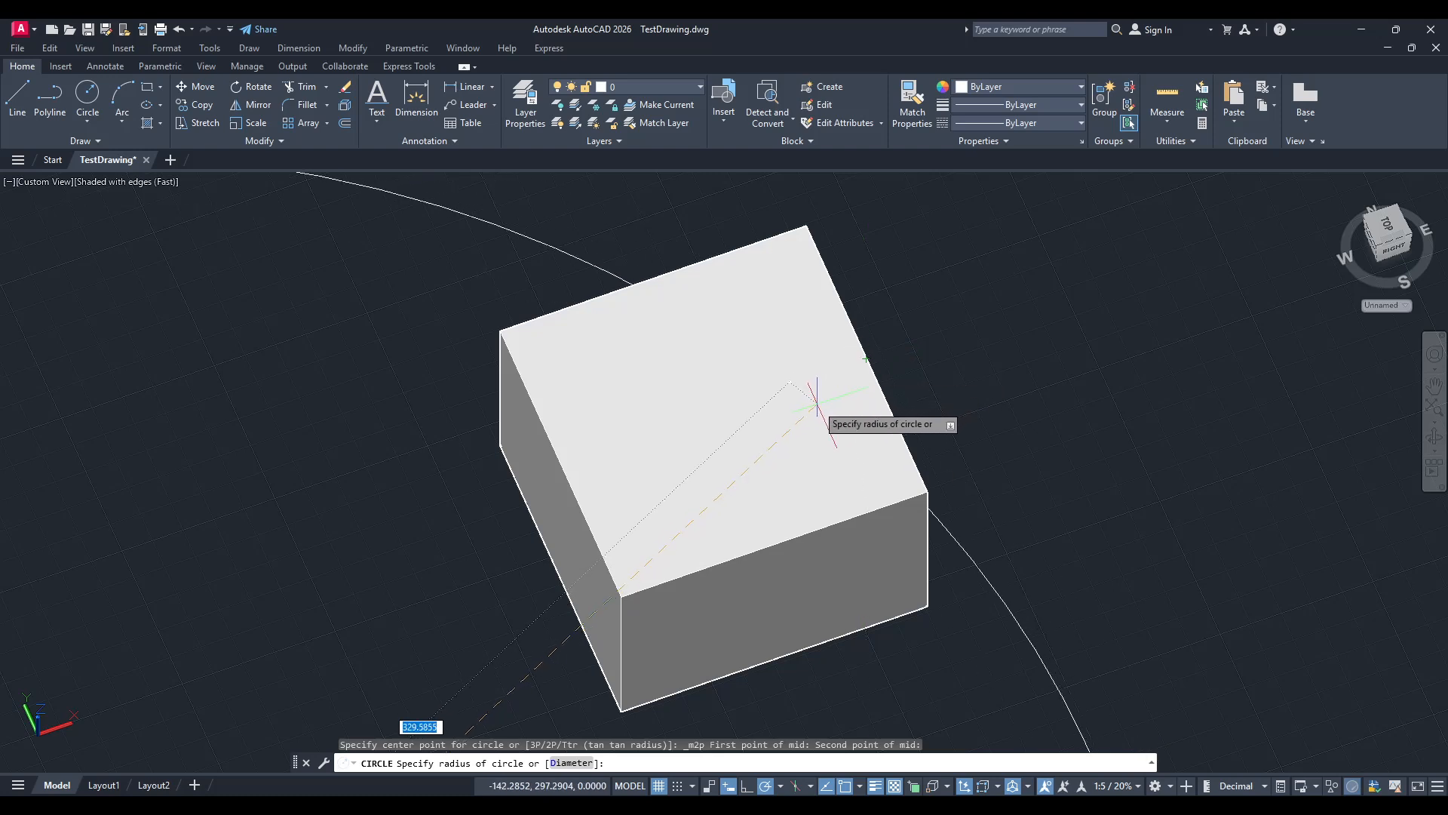
key("Escape")
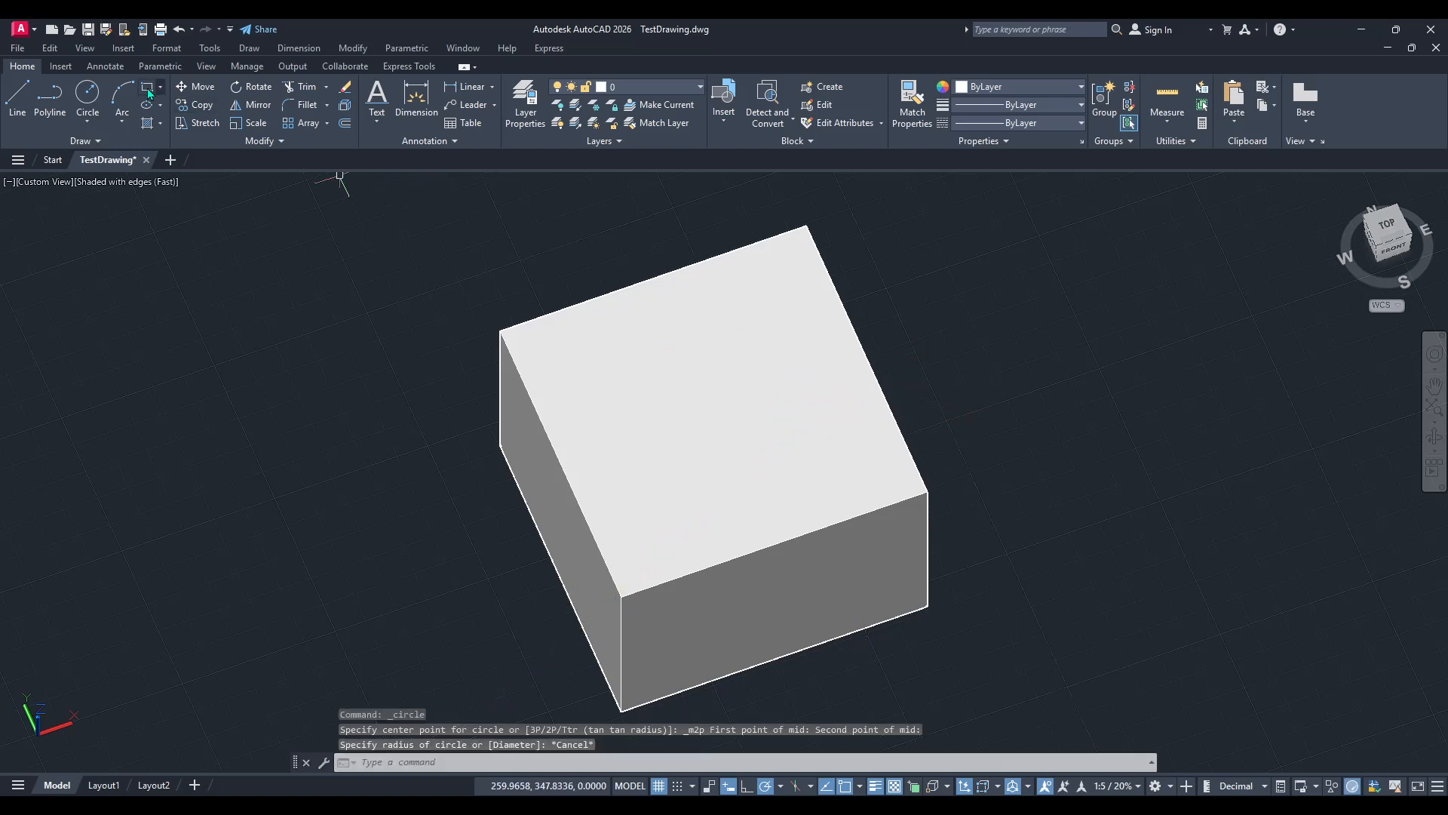
Draw a circle of radius 30 on the block's top face, centred midway between the midpoints of two opposite edges
left_click(89, 94)
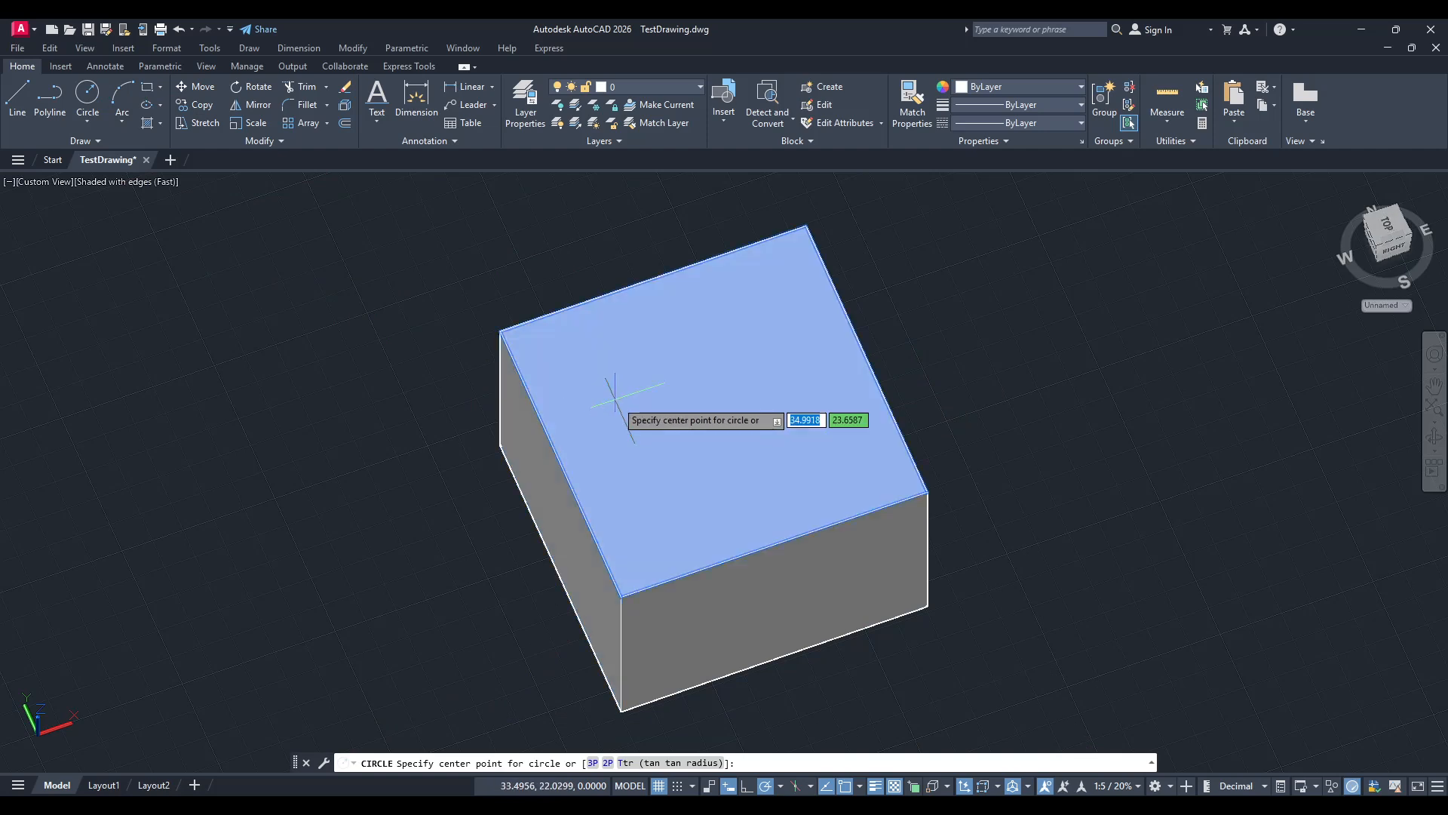
right_click(634, 415, "shift")
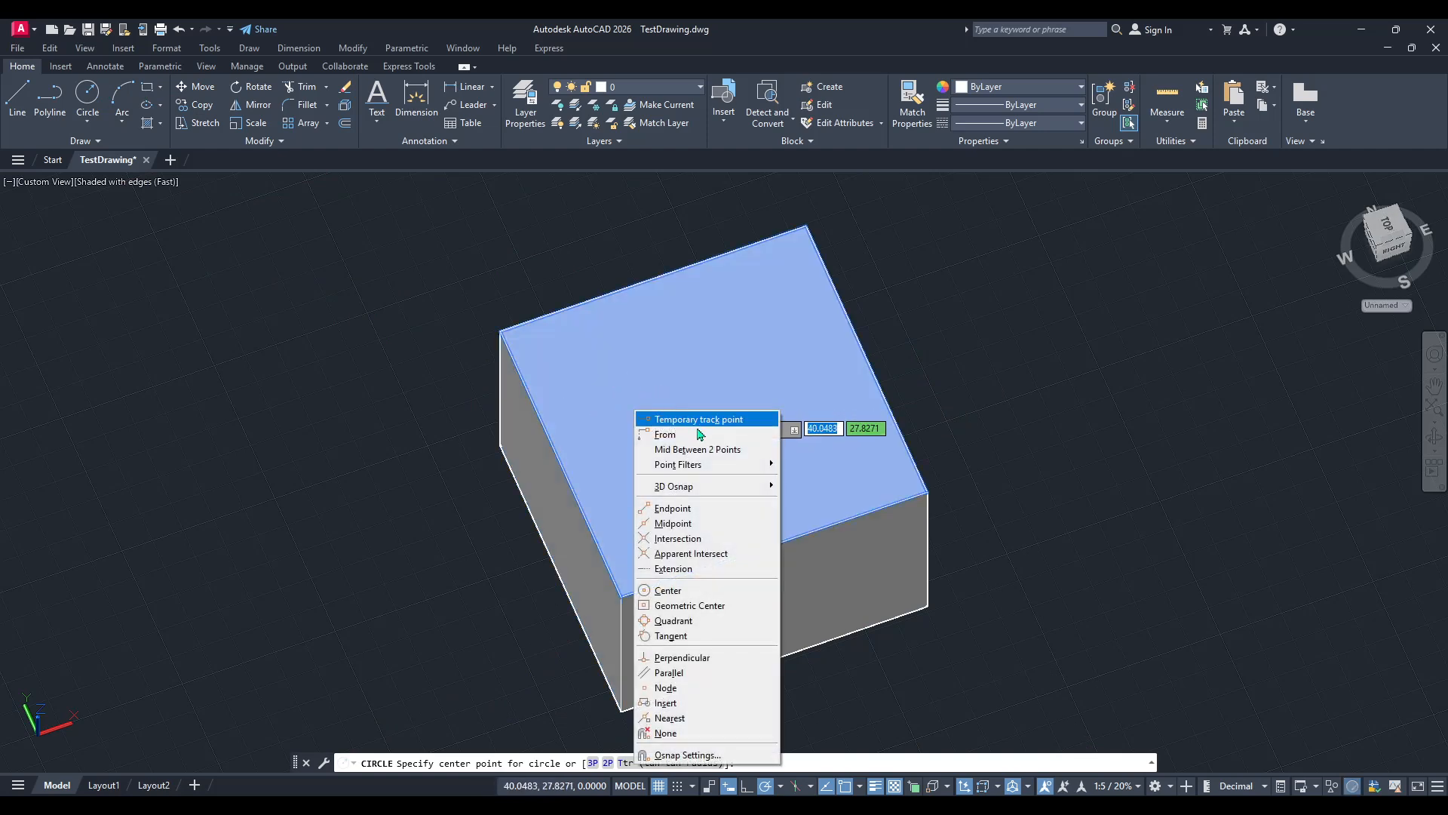
left_click(698, 451)
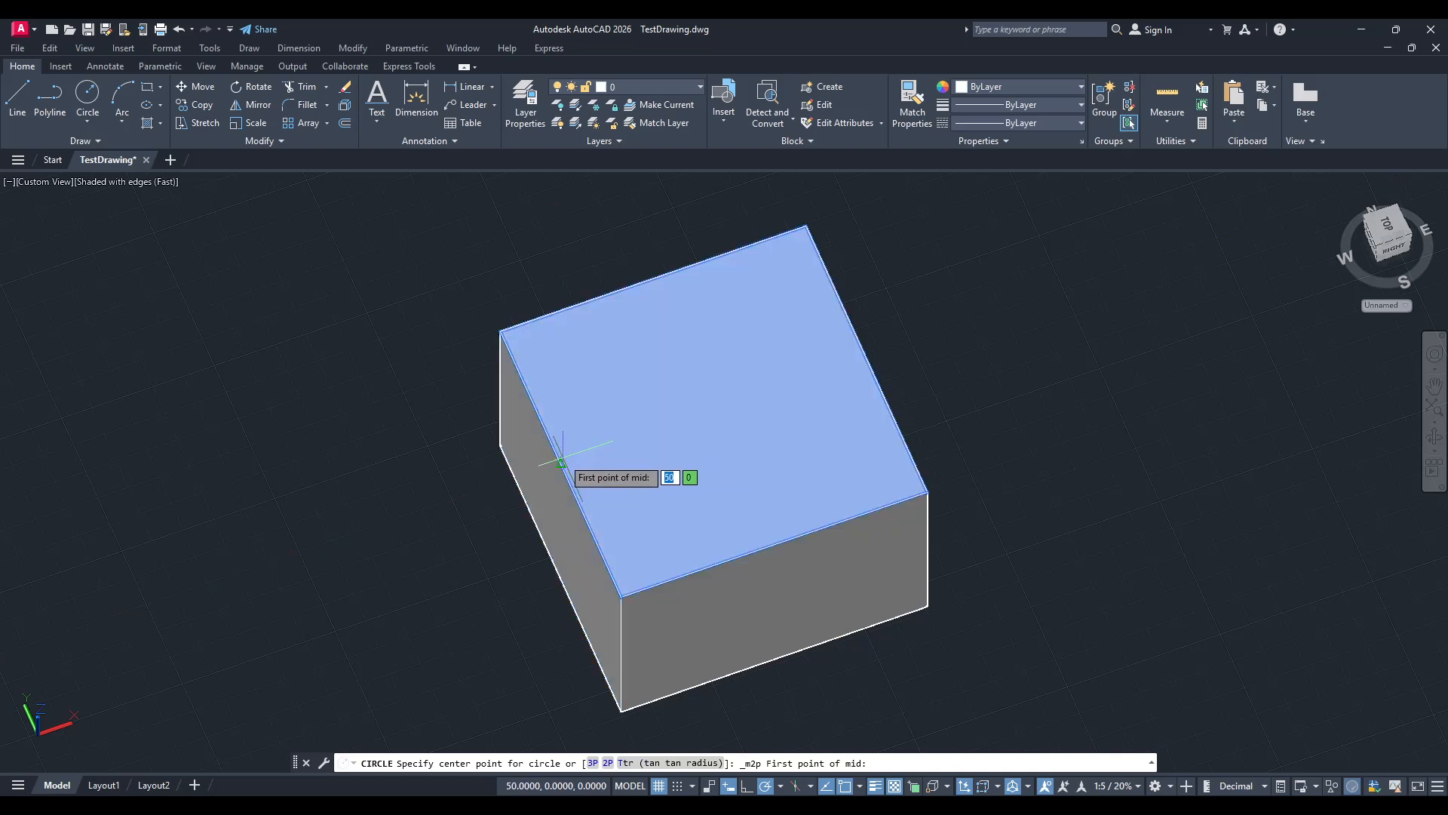
left_click(867, 359)
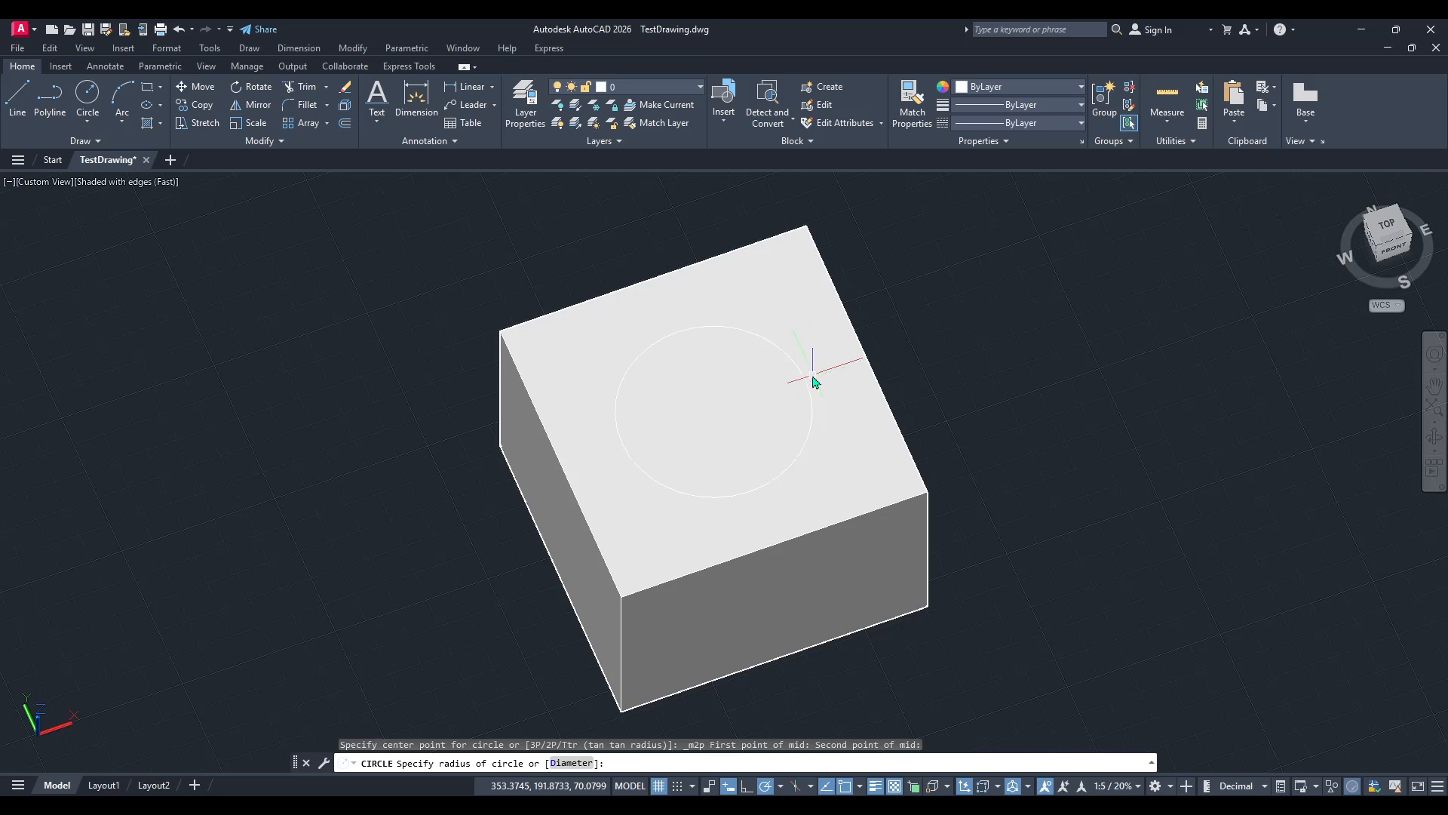
type("30")
key("Return")
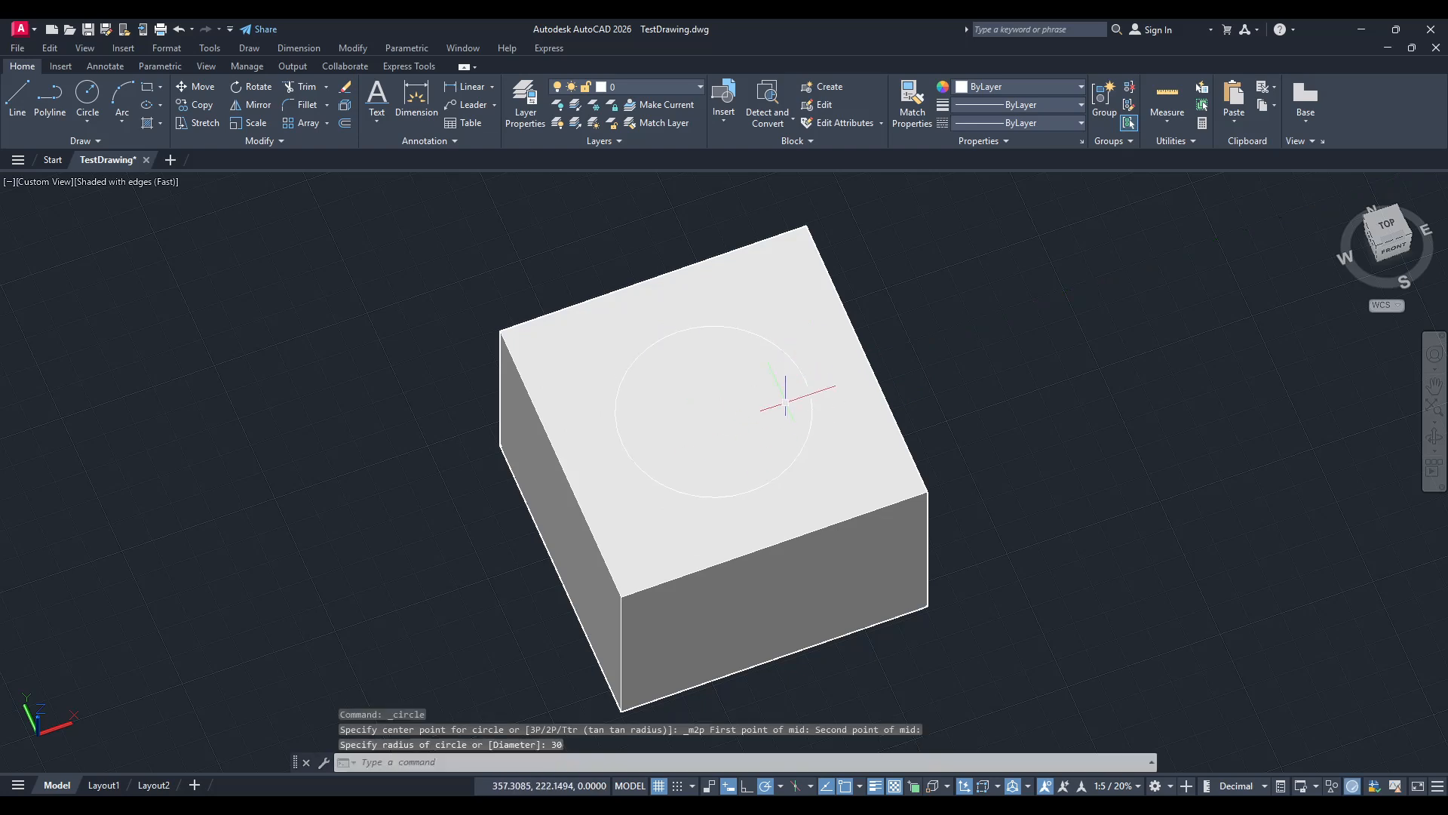
Presspull the circle on the top face downward through the block to the endpoint at its bottom corner
mouse_move(786, 395)
middle_mouse_down()
mouse_move(746, 388)
mouse_move(765, 347)
mouse_move(822, 468)
mouse_move(843, 343)
middle_mouse_up()
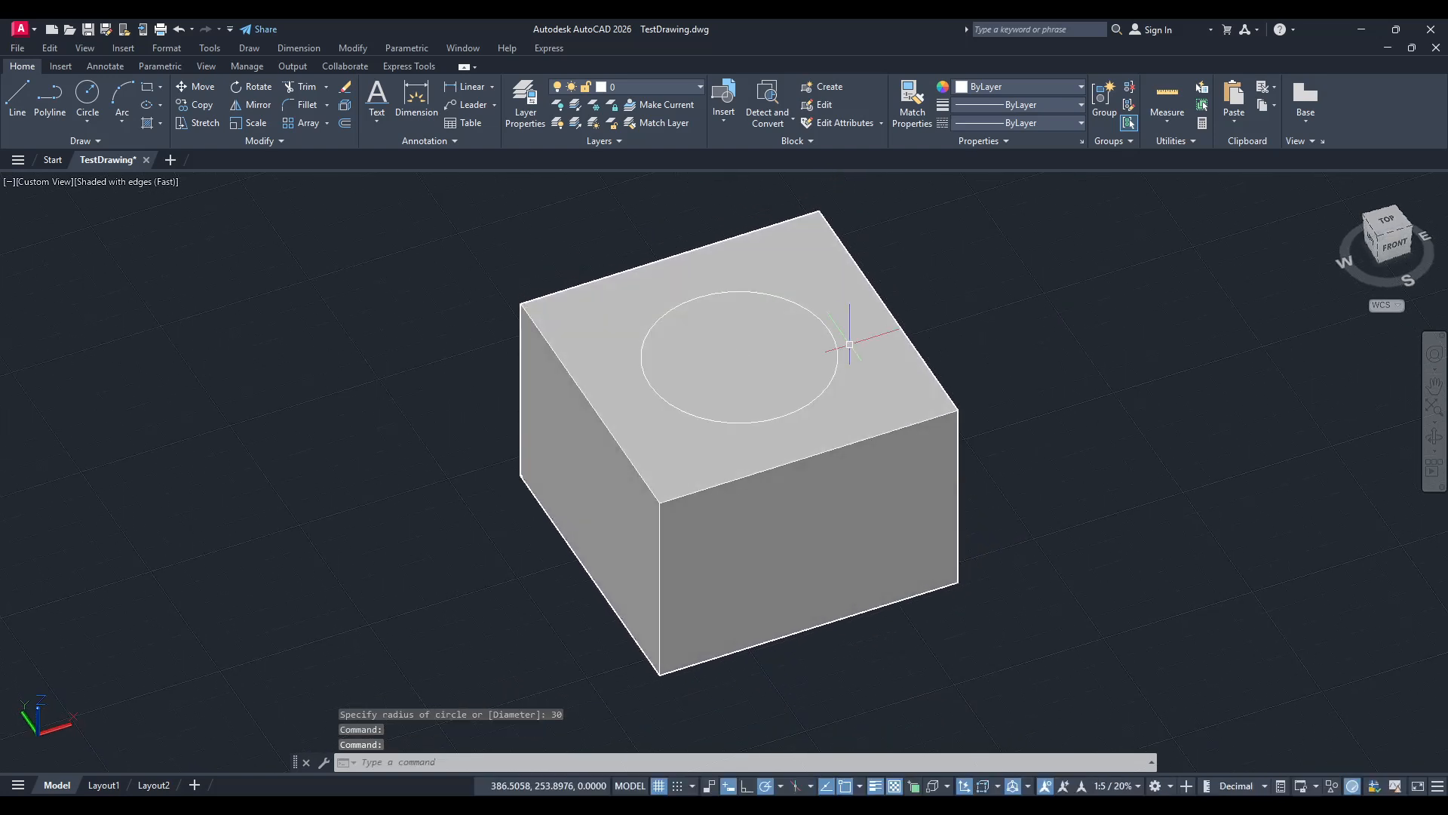
type("pr")
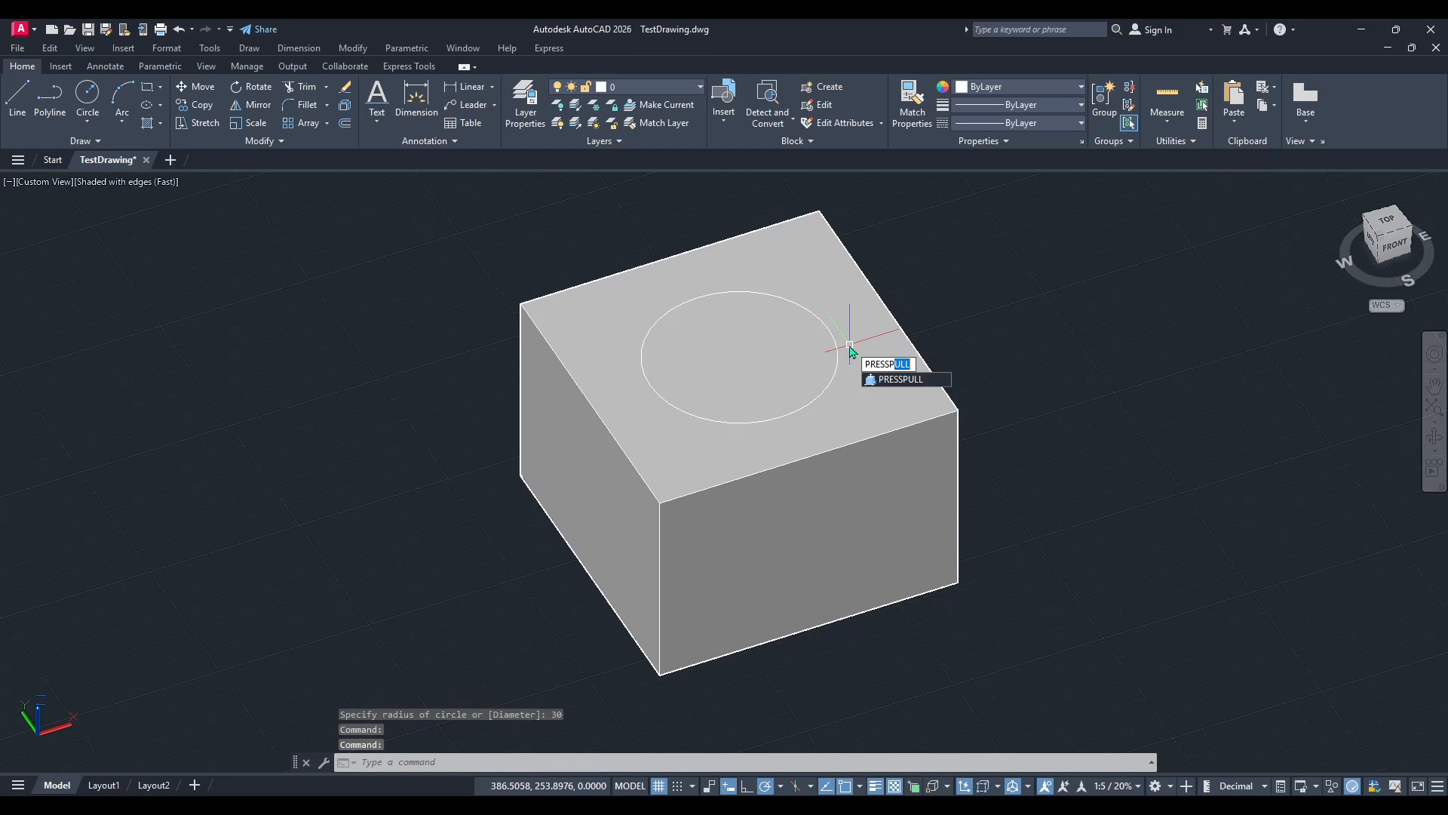
key("Return")
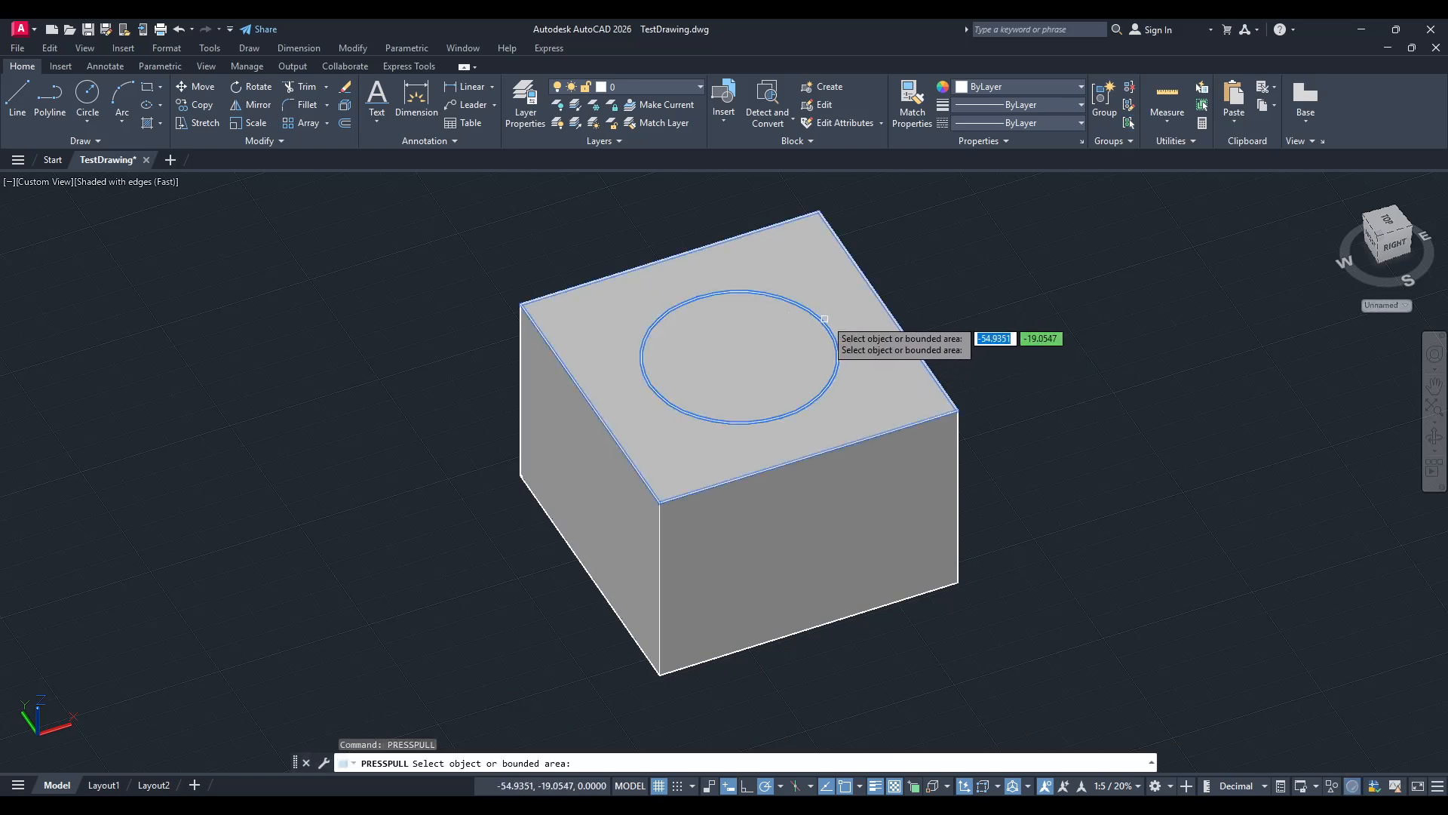
left_click(826, 324)
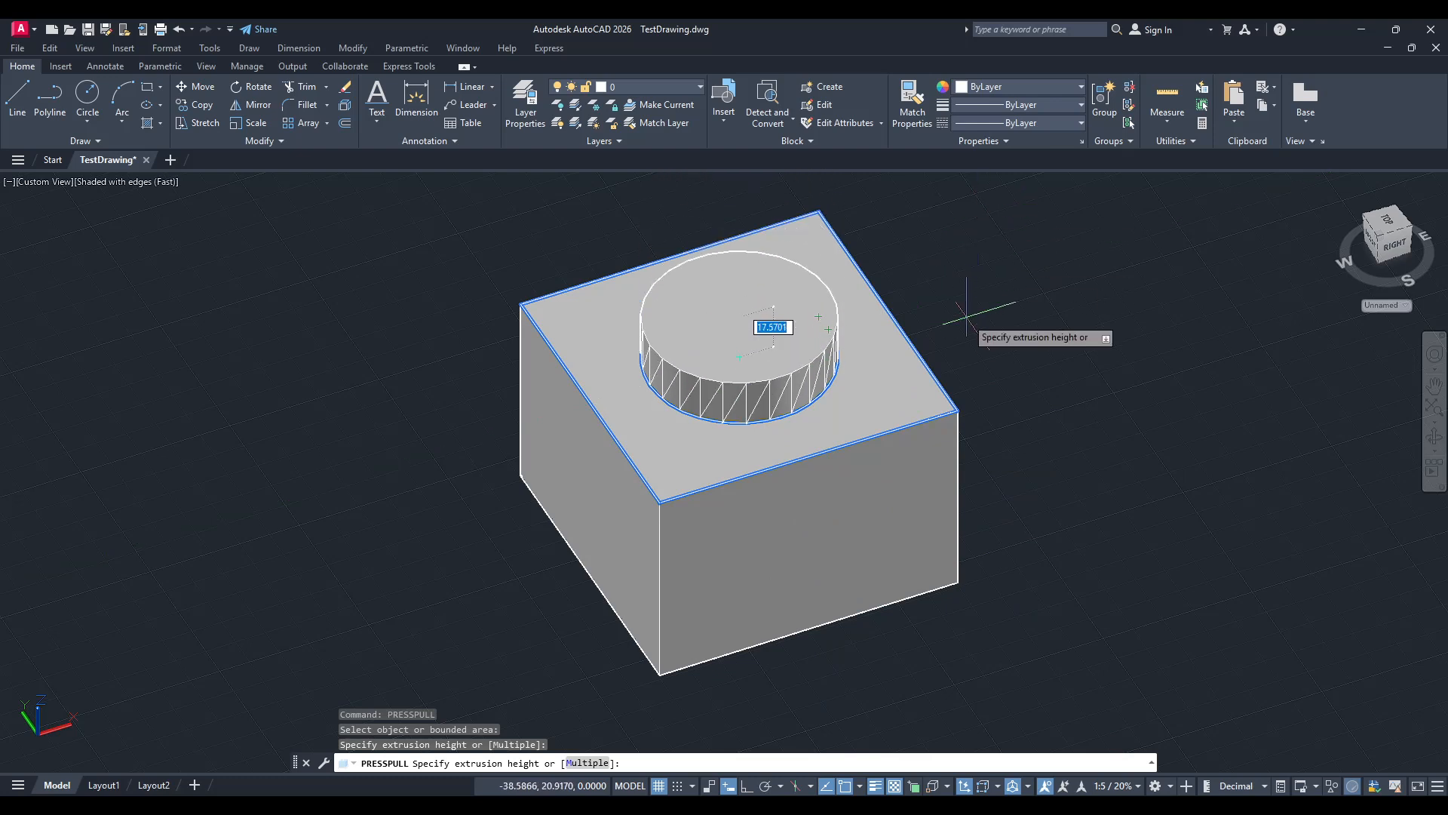
middle_click_drag(952, 326, 966, 498)
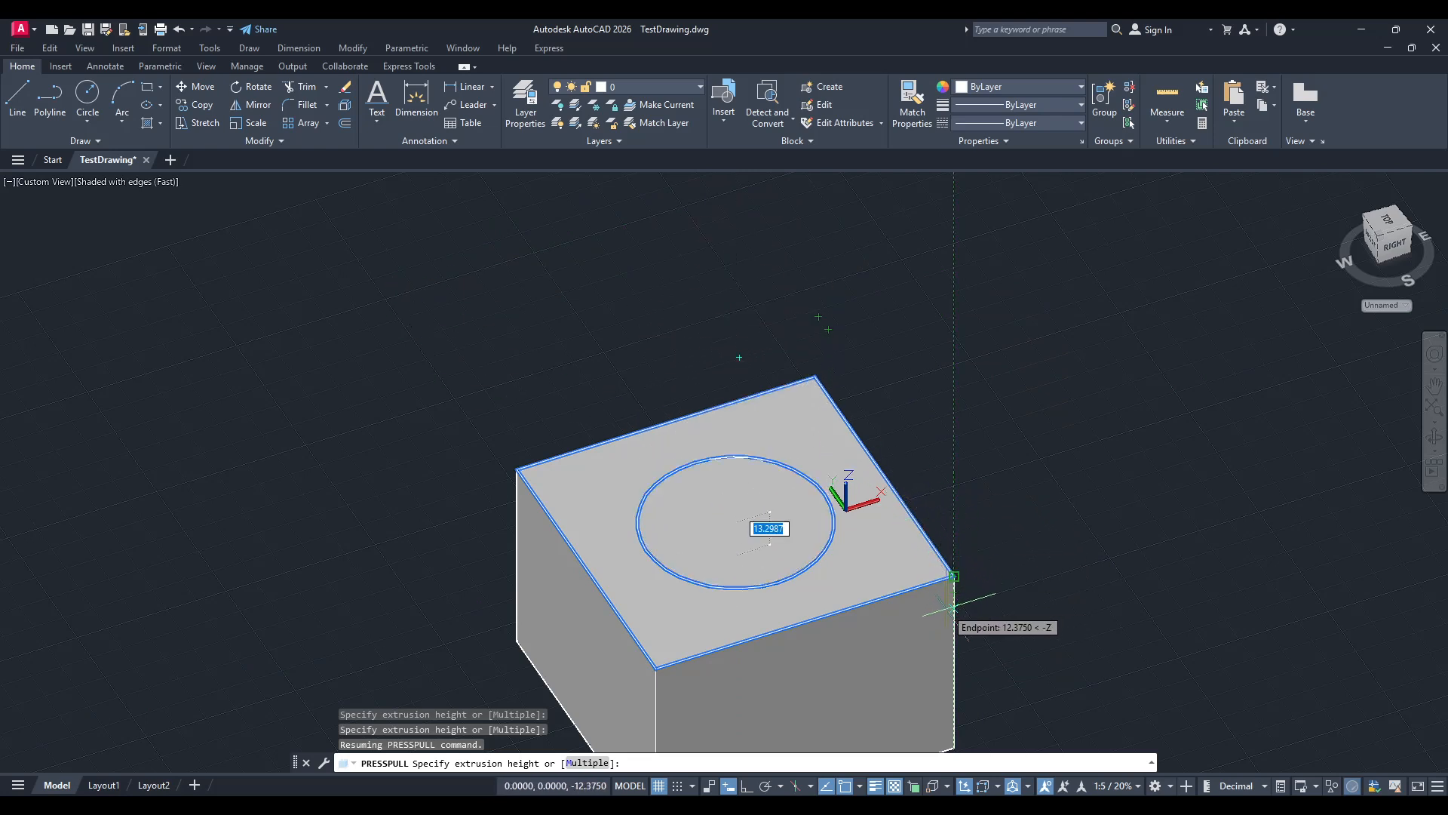
middle_click_drag(954, 606, 920, 381)
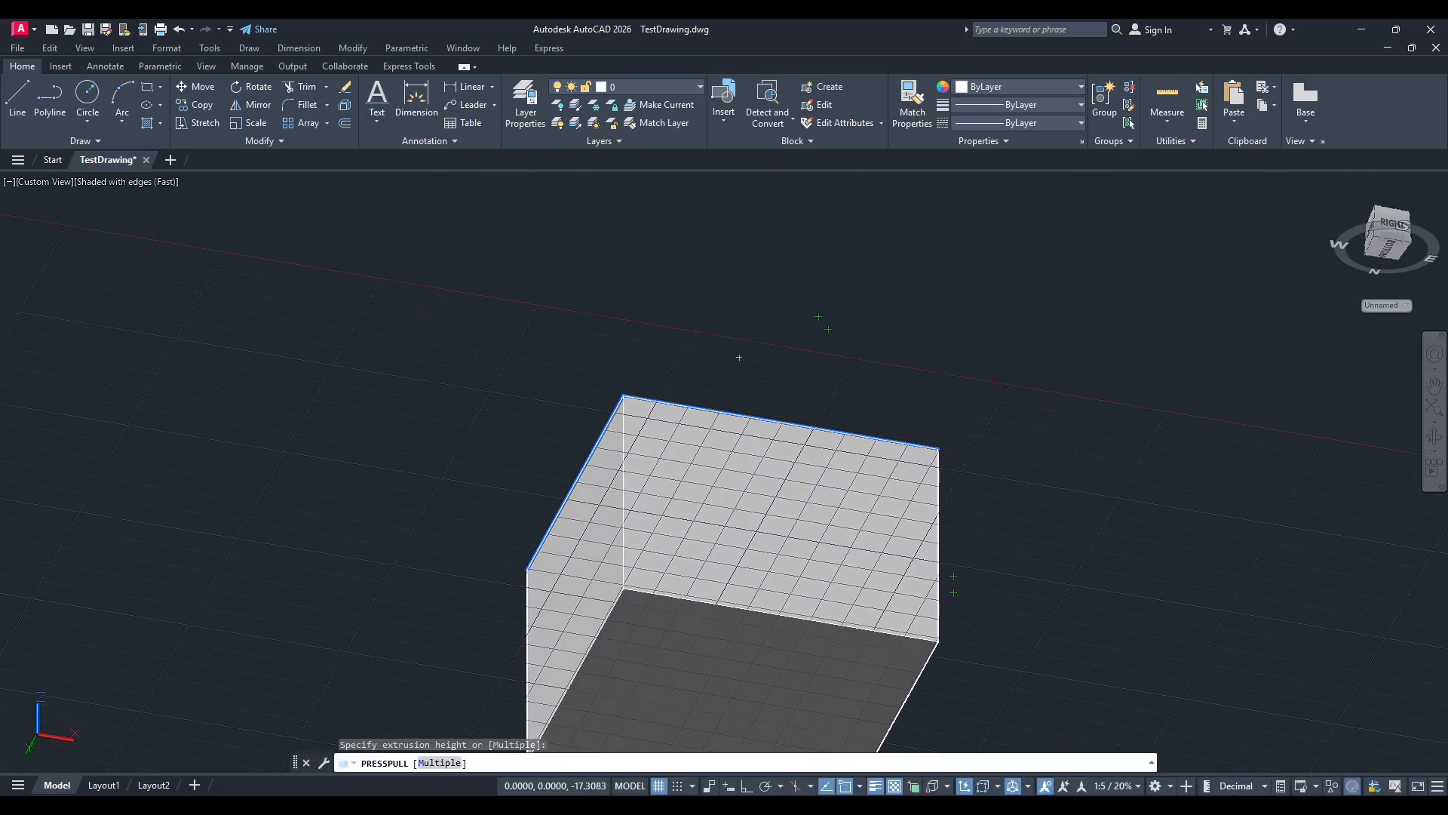
mouse_move(884, 532)
middle_mouse_down("shift")
mouse_move(870, 405)
mouse_move(873, 520)
middle_mouse_up("shift")
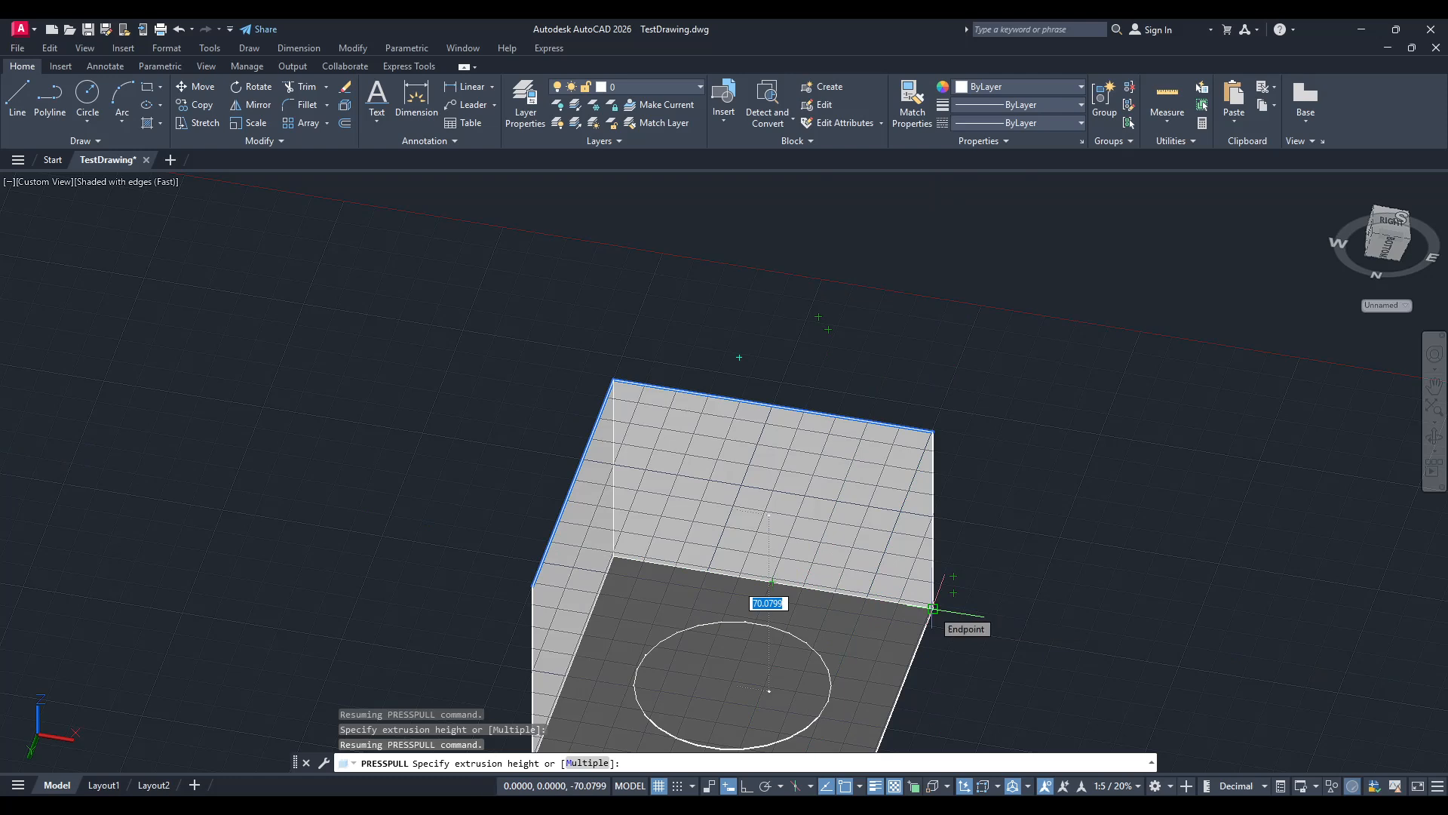
left_click(933, 608)
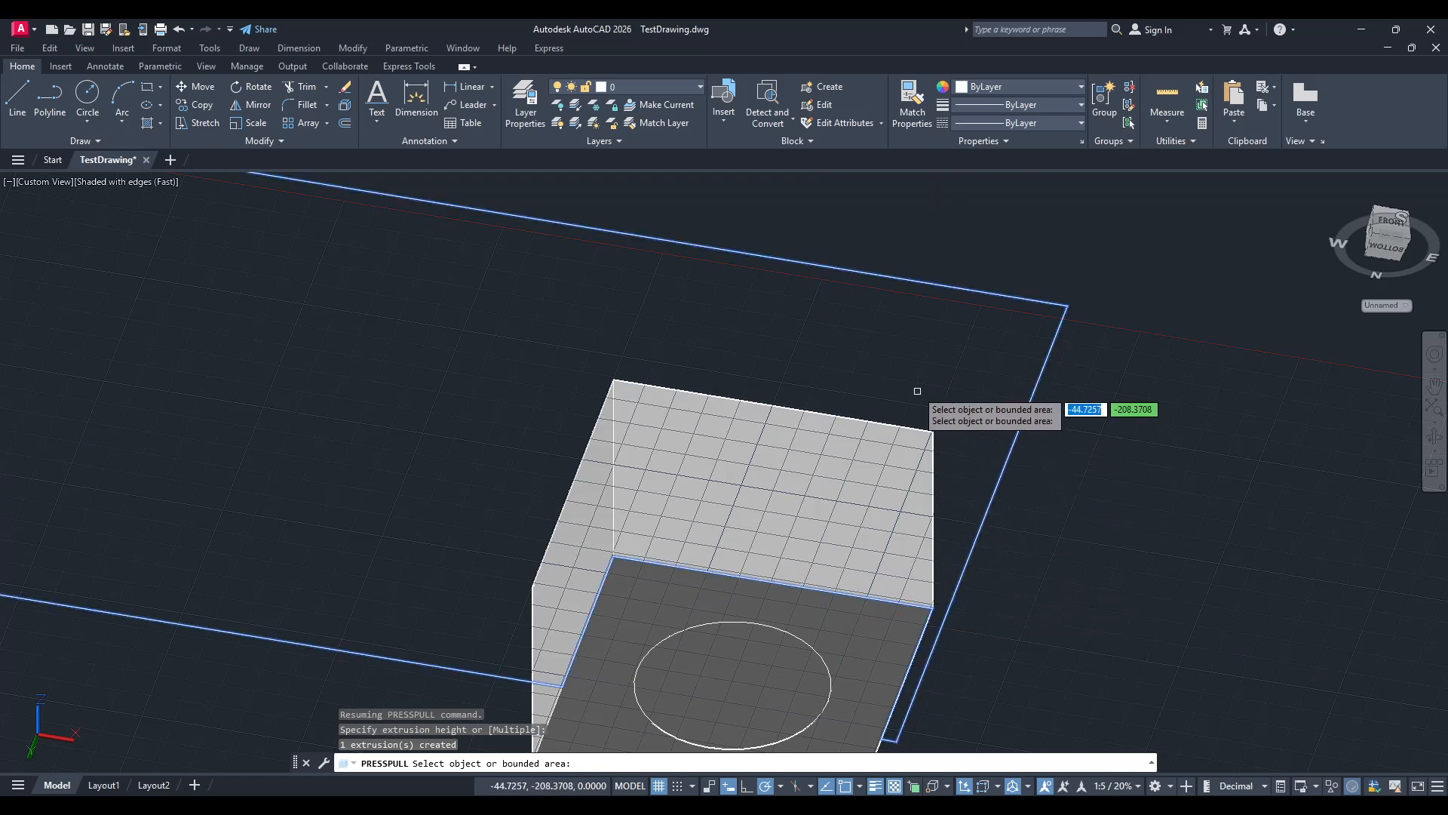
middle_click_drag(917, 394, 928, 604, "shift")
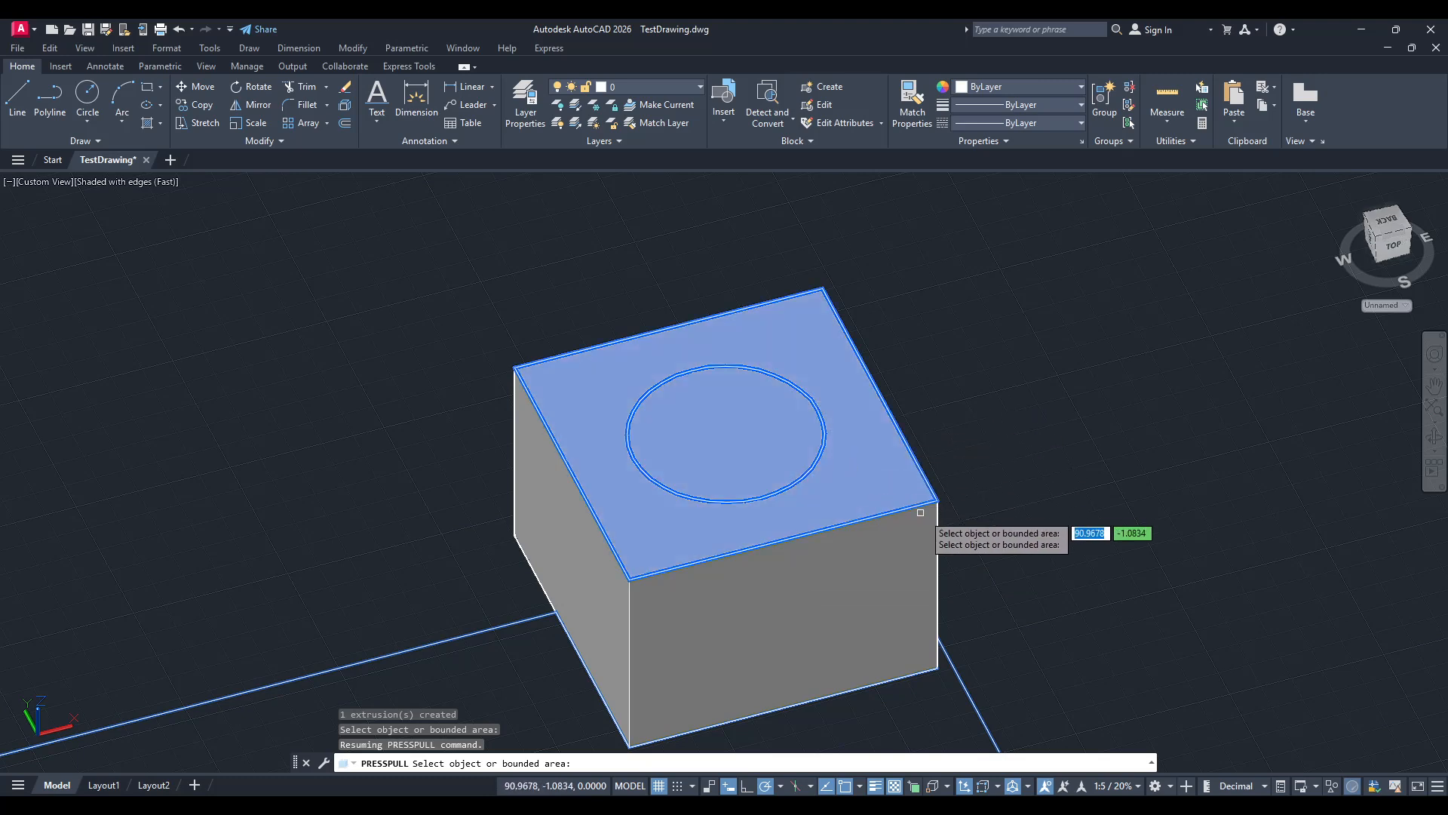
key("ctrl+z")
Presspull the circle again down to the block's bottom corner and delete the solid cylinder inside the block
middle_click_drag(967, 570, 930, 427)
middle_click_drag(915, 485, 921, 432)
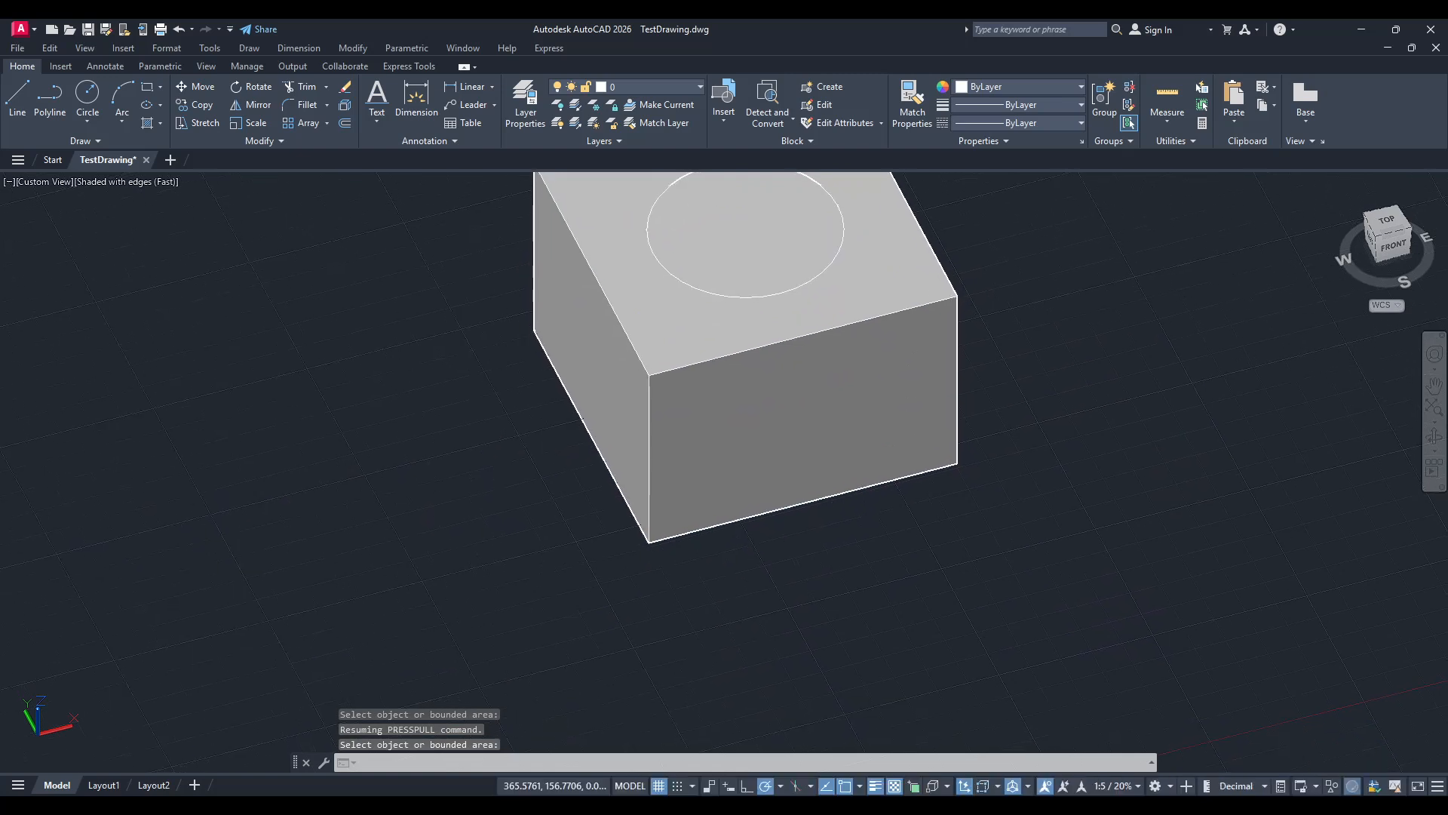
middle_click_drag(894, 371, 887, 482, "shift")
left_click(852, 406)
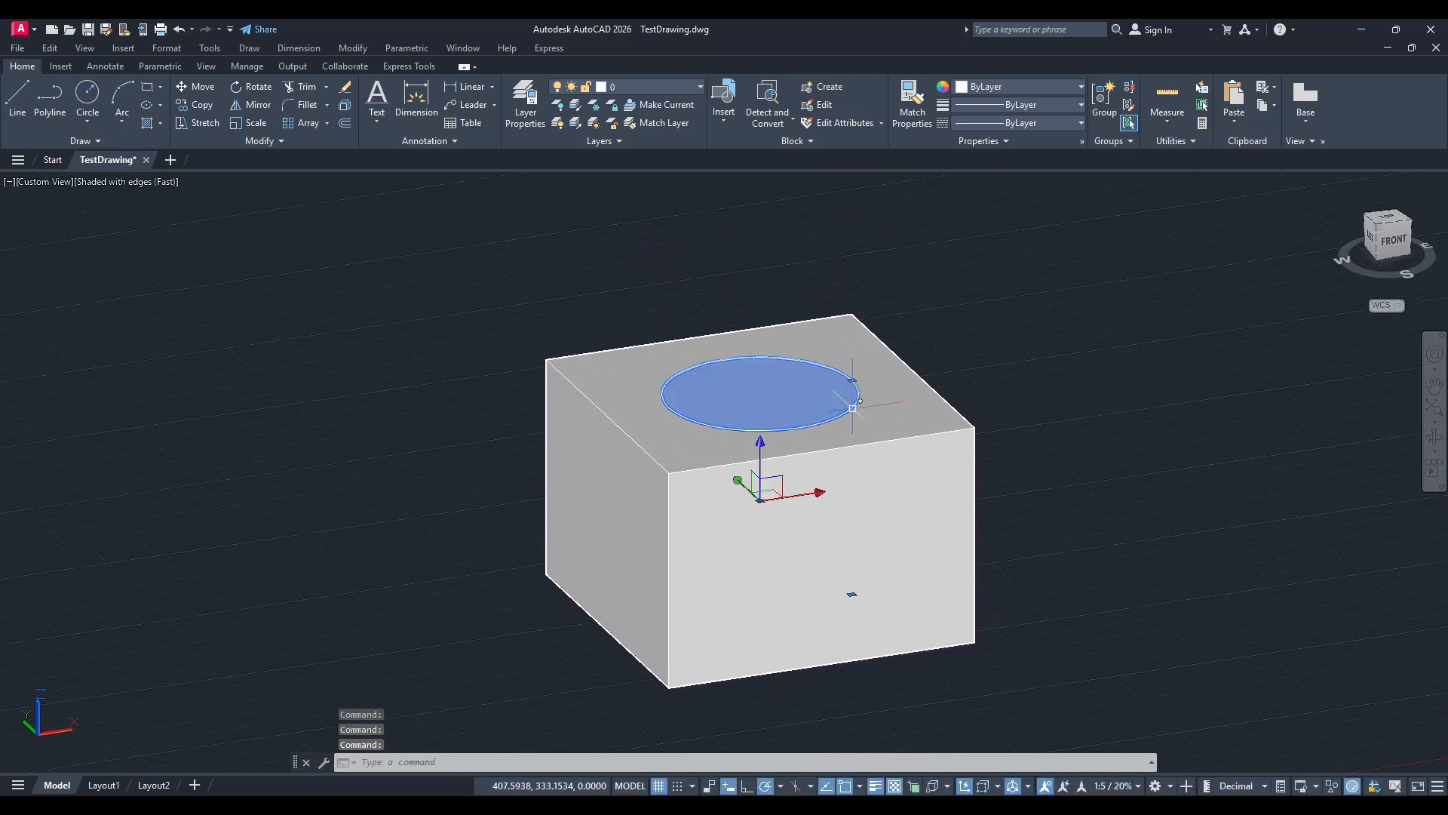
key("Escape")
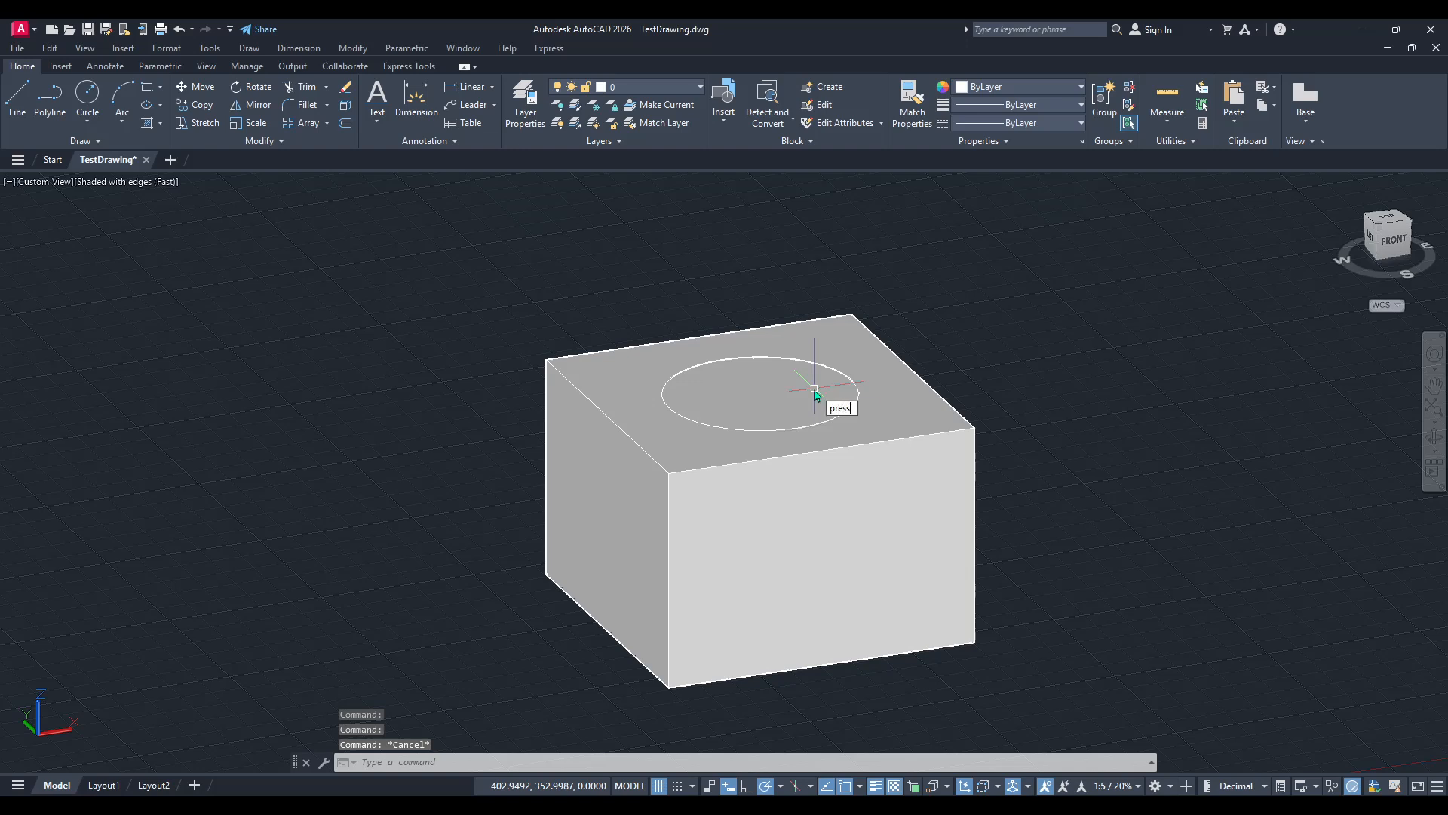
left_click(856, 424)
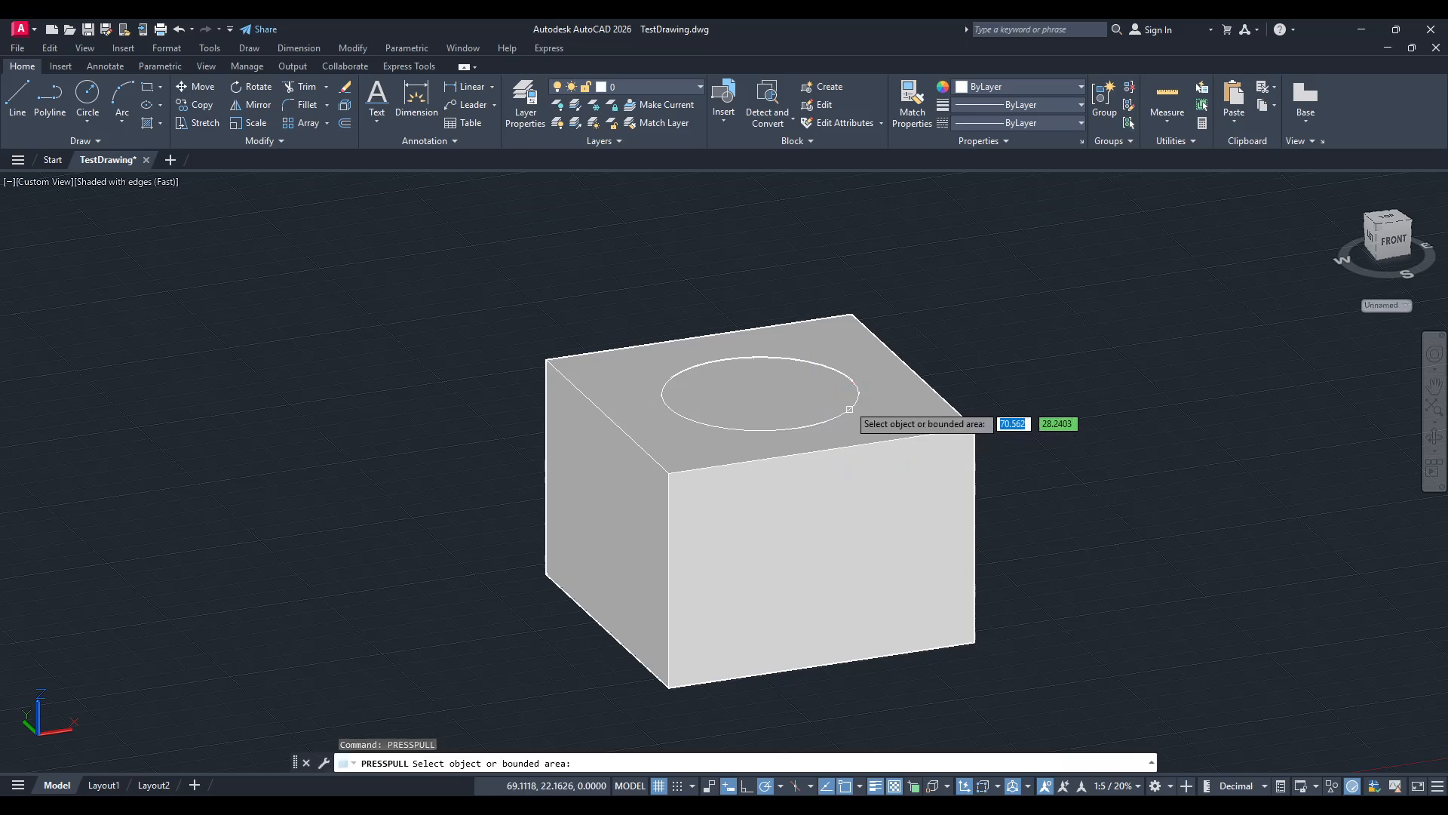
left_click(852, 417)
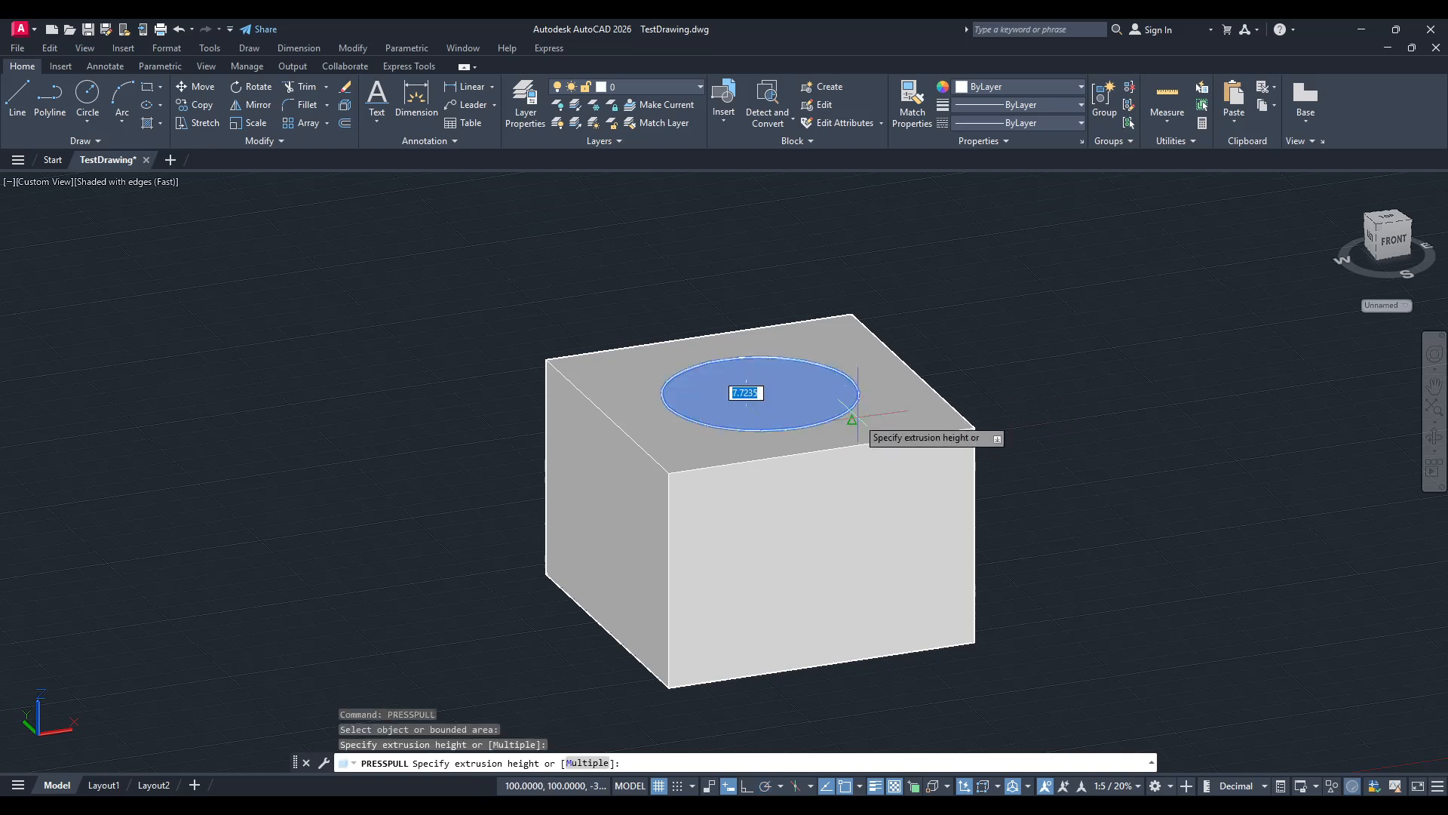
left_click(969, 642)
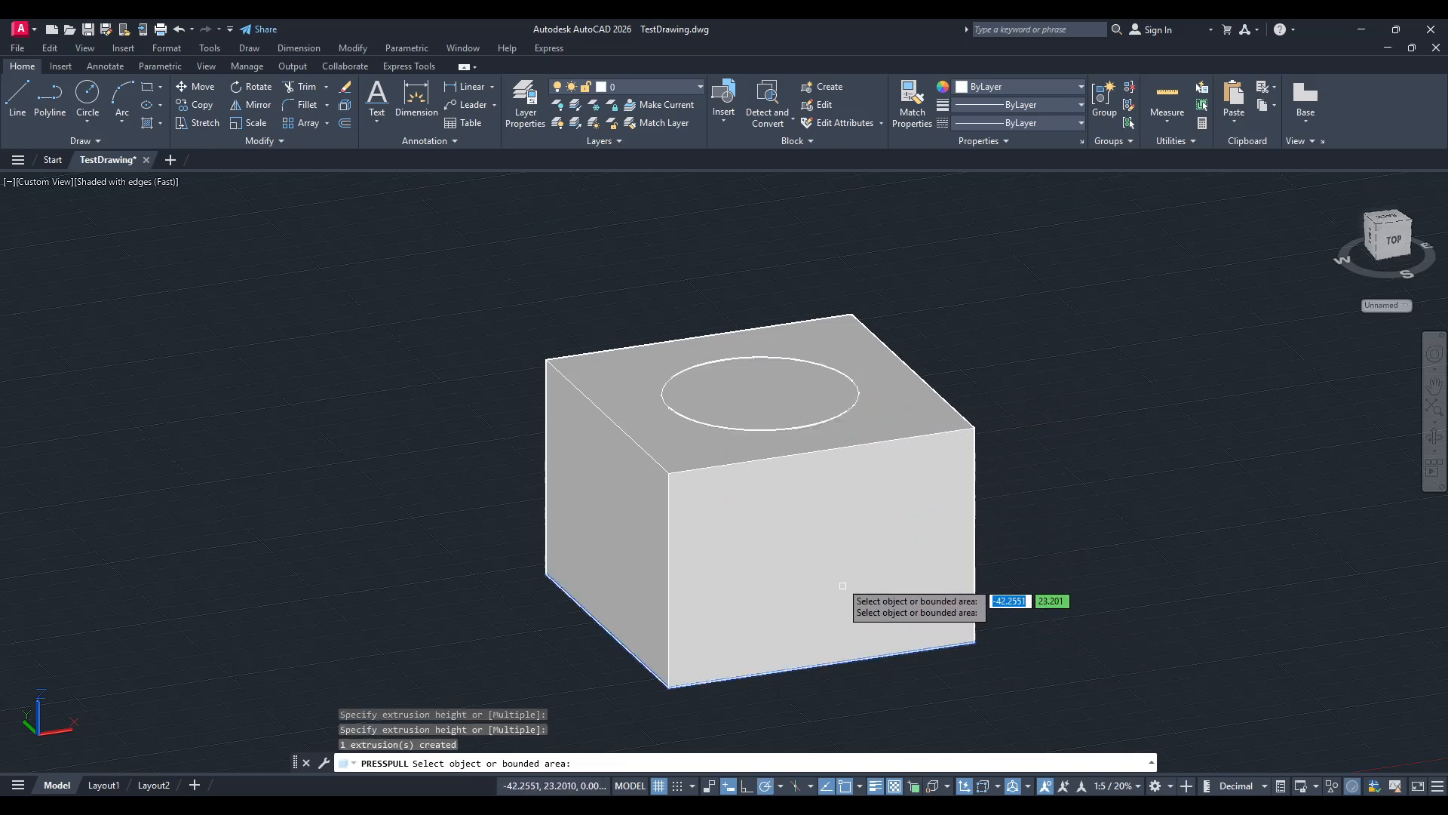
key("Return")
left_click(763, 391)
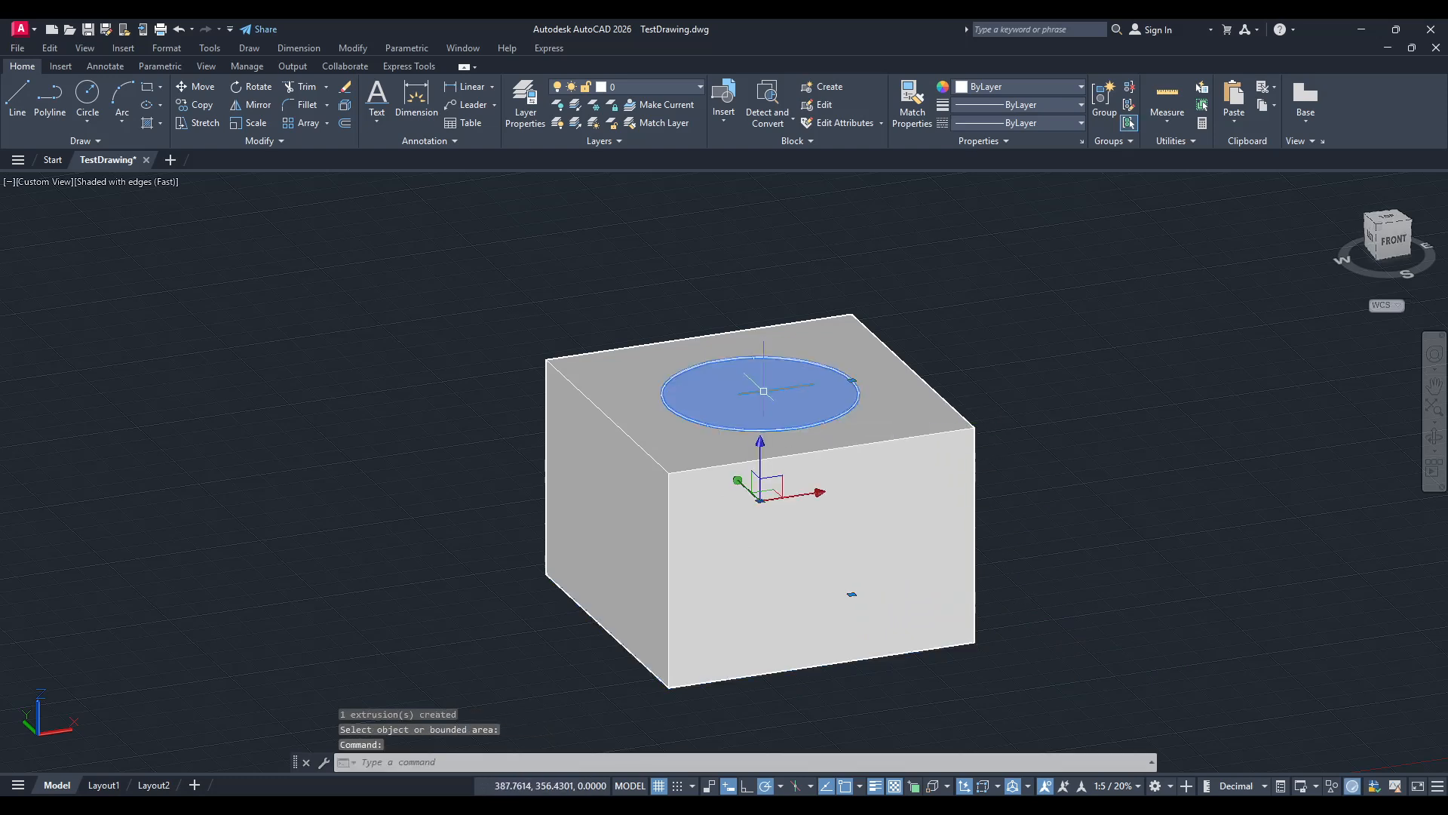
key("Delete")
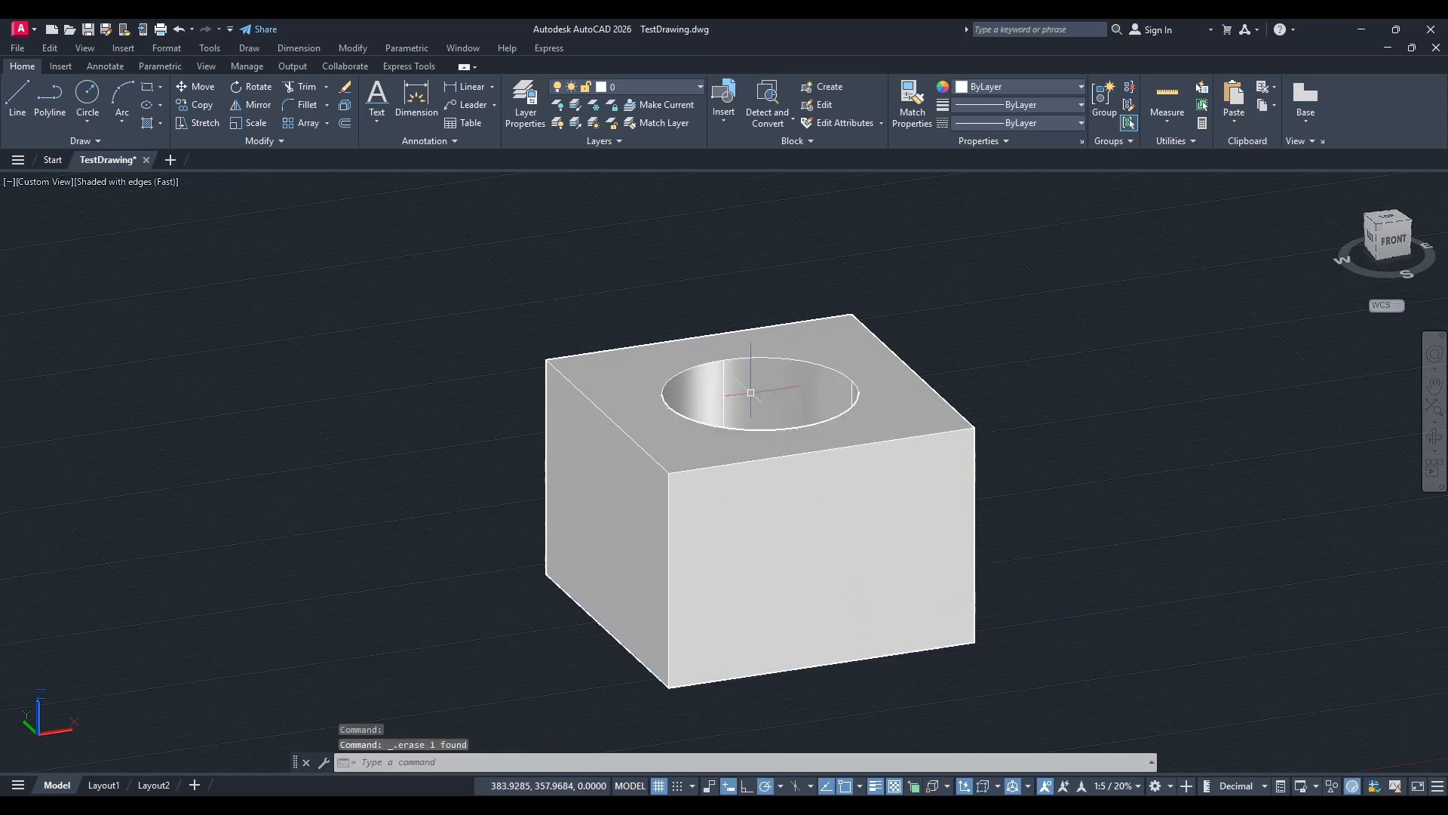